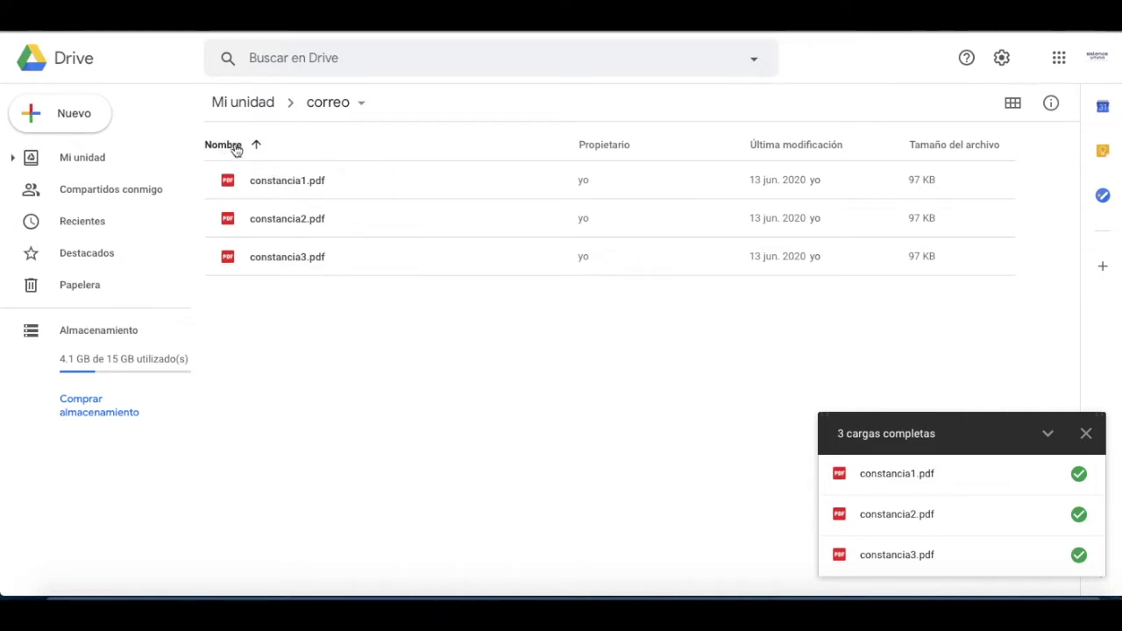
Step: Sort the Drive files by Última modificación, then create a new blank Google spreadsheet
left_click(818, 155)
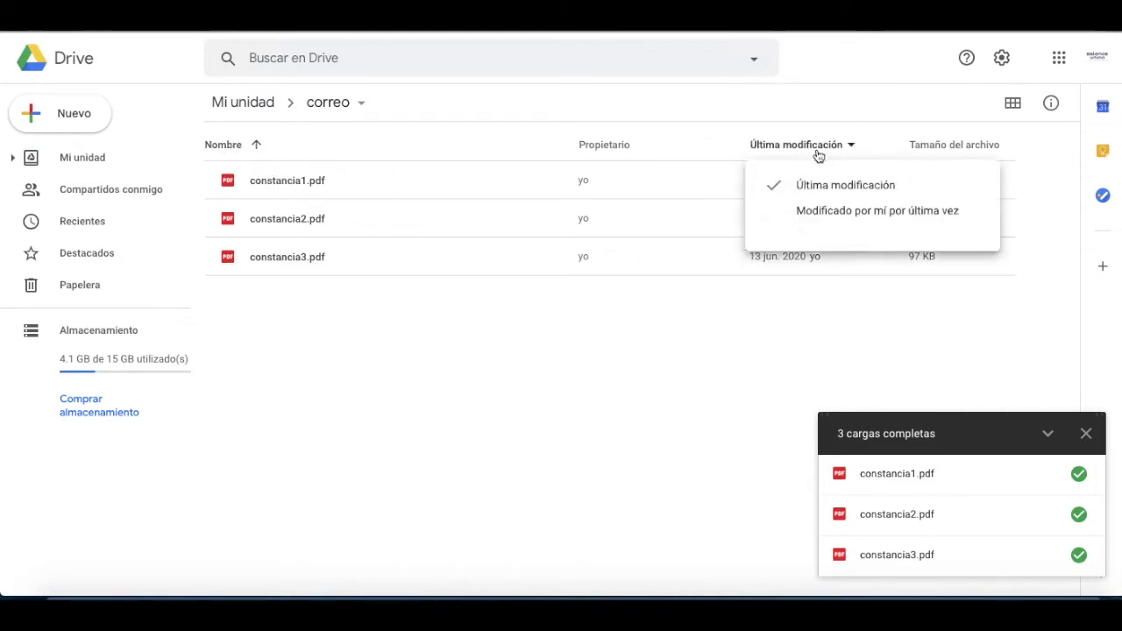
left_click(718, 358)
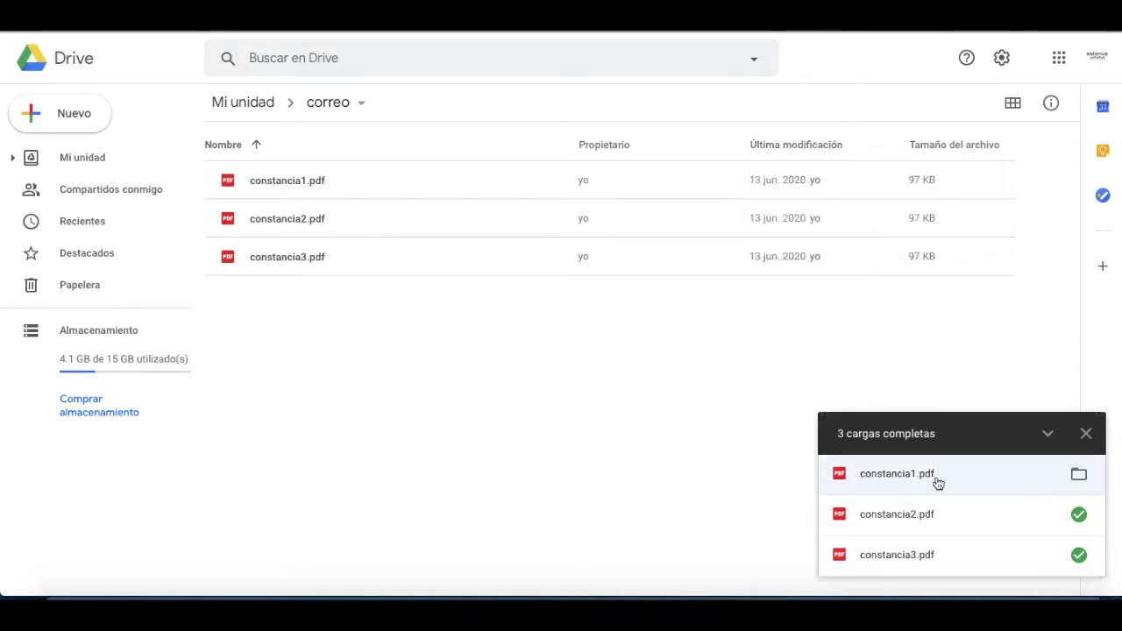
left_click(778, 151)
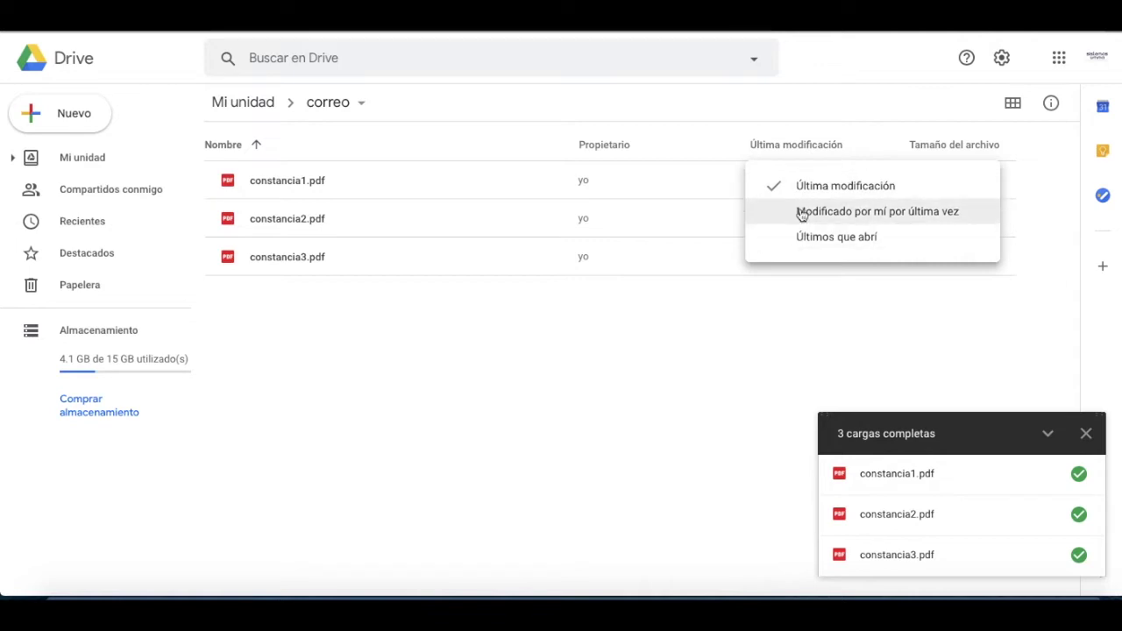
left_click(808, 183)
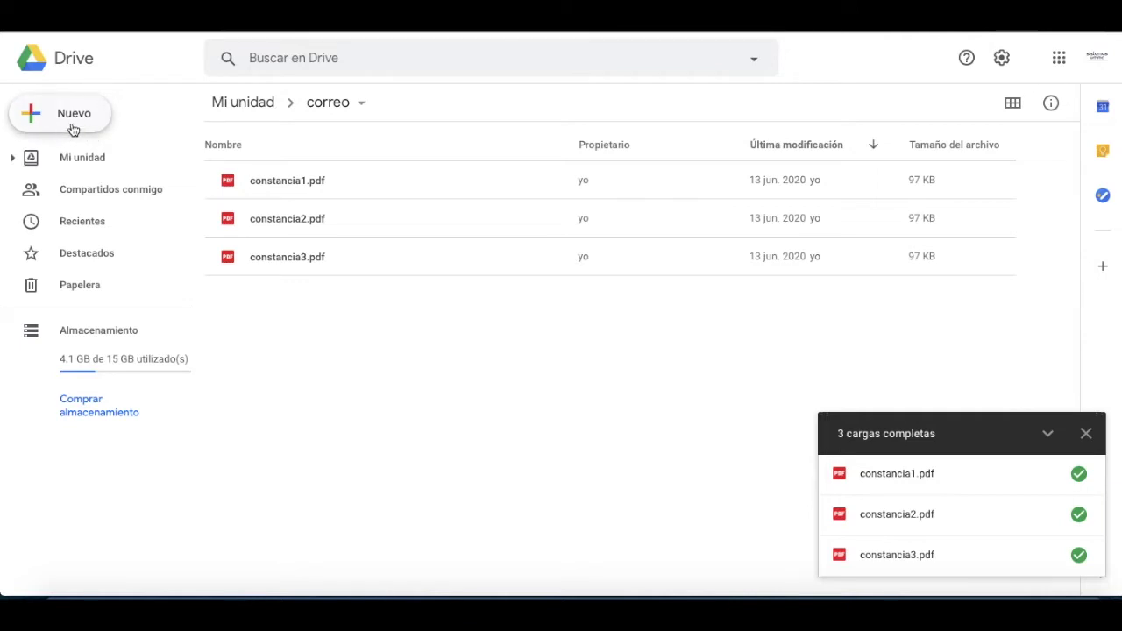
left_click(65, 112)
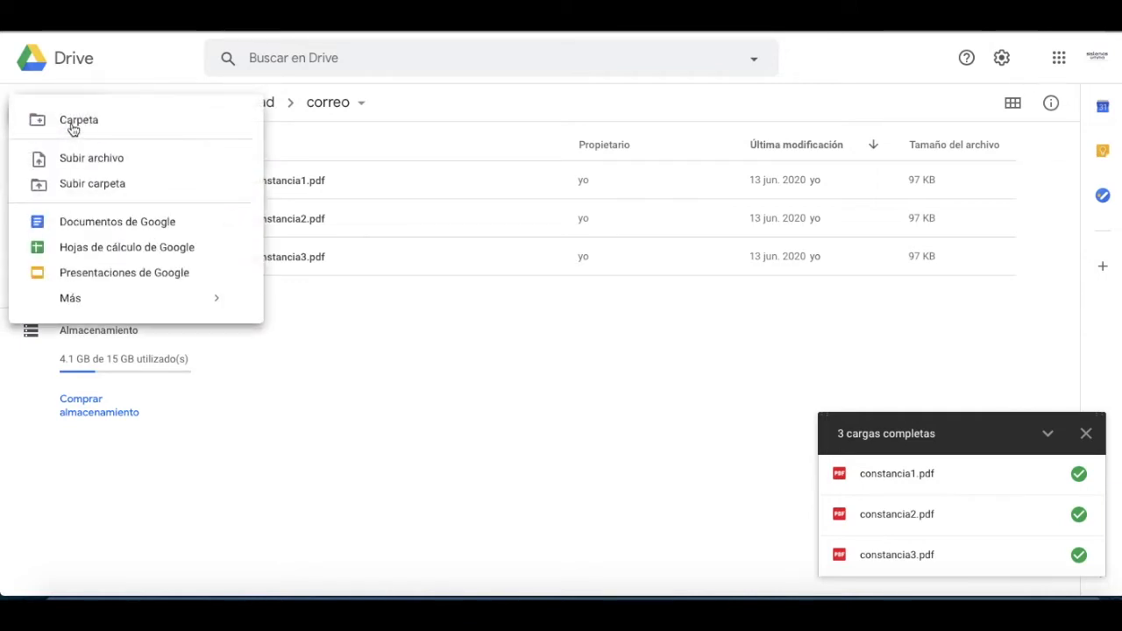
left_click(106, 255)
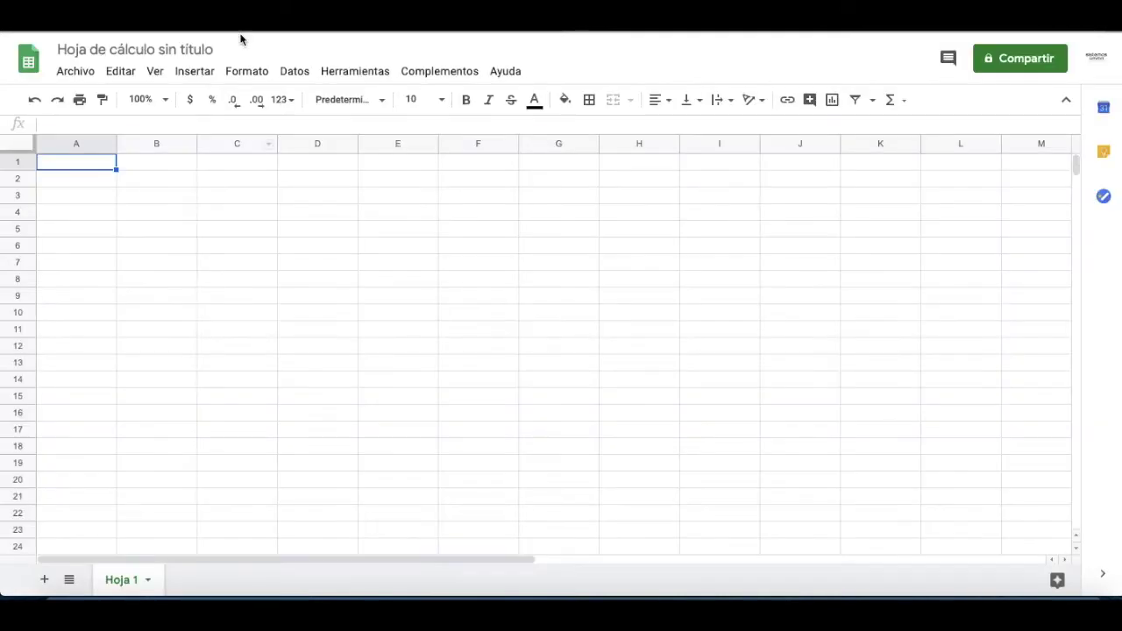
Step: Browse the installed Complementos and open the Descargar complementos add-on store
left_click(431, 77)
mouse_move(434, 138)
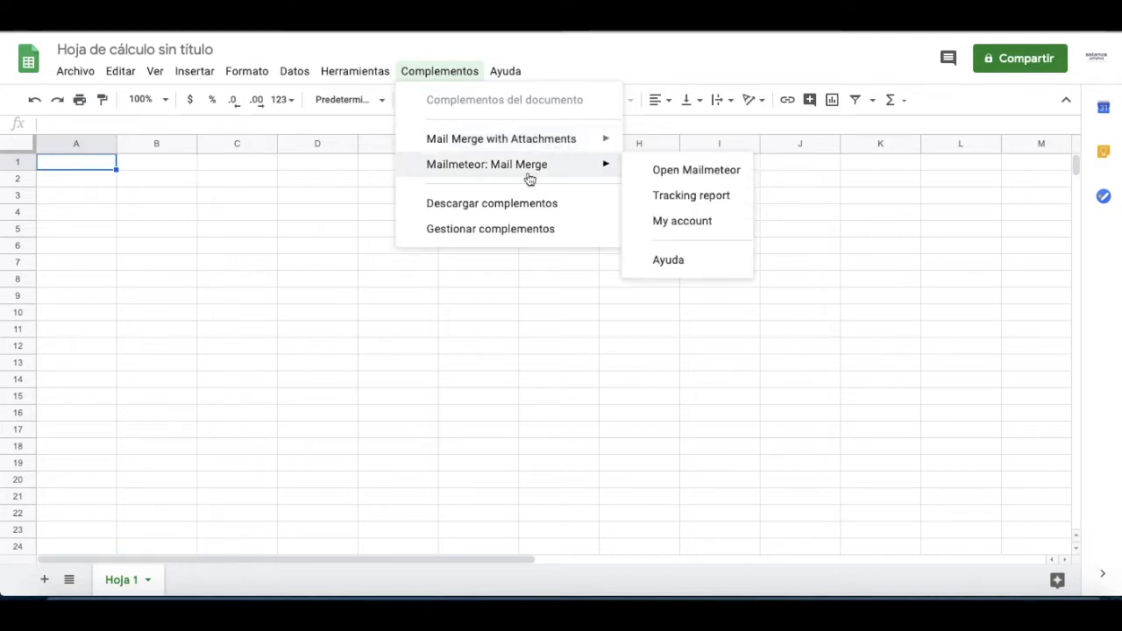
mouse_move(551, 152)
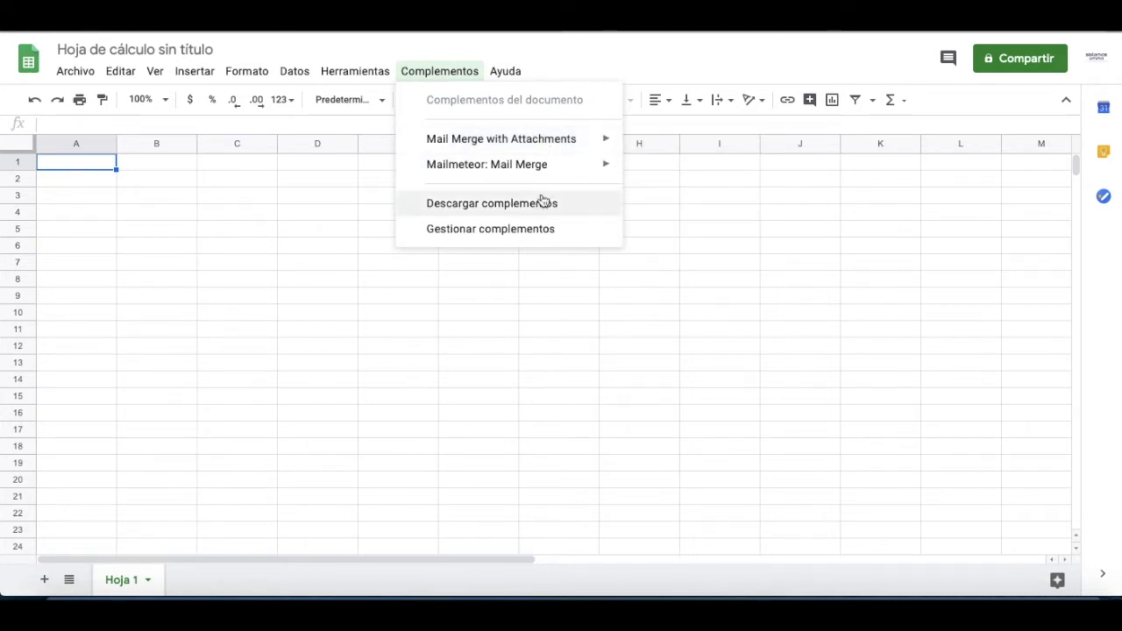
mouse_move(587, 150)
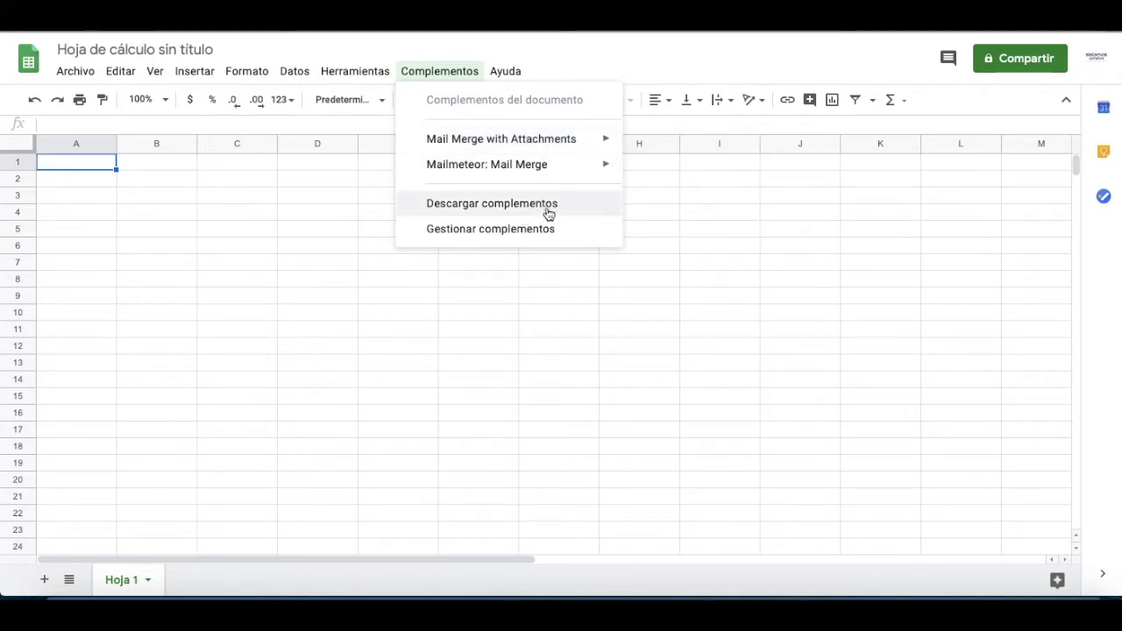
left_click(541, 210)
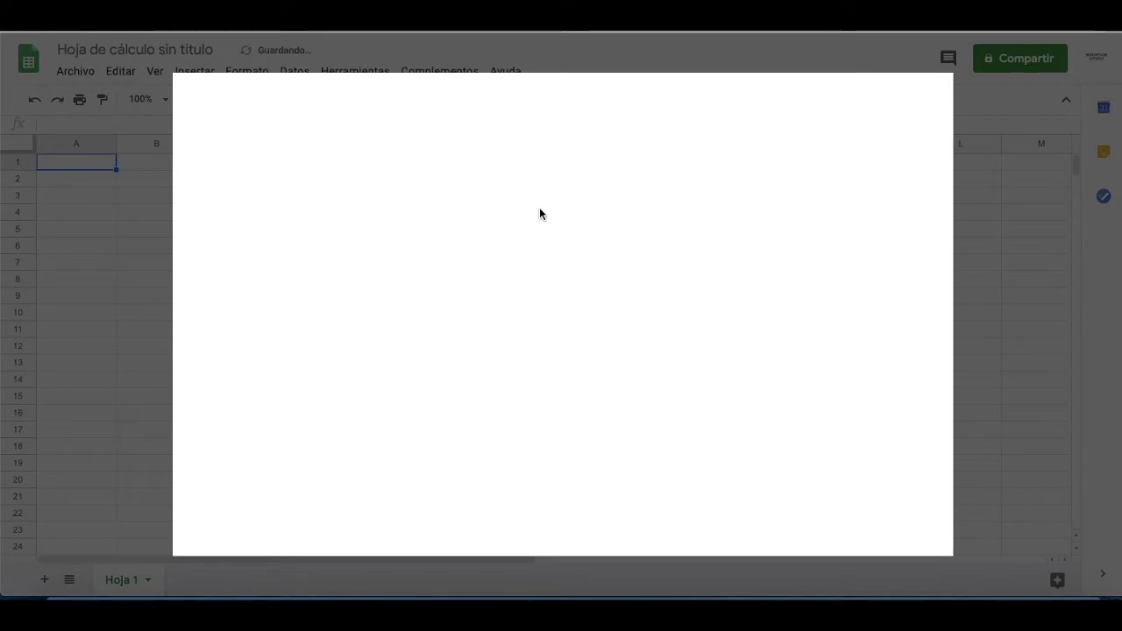
Step: Search the marketplace for 'mail merge', view Mail Merge with Attachments, then close the marketplace
left_click(559, 98)
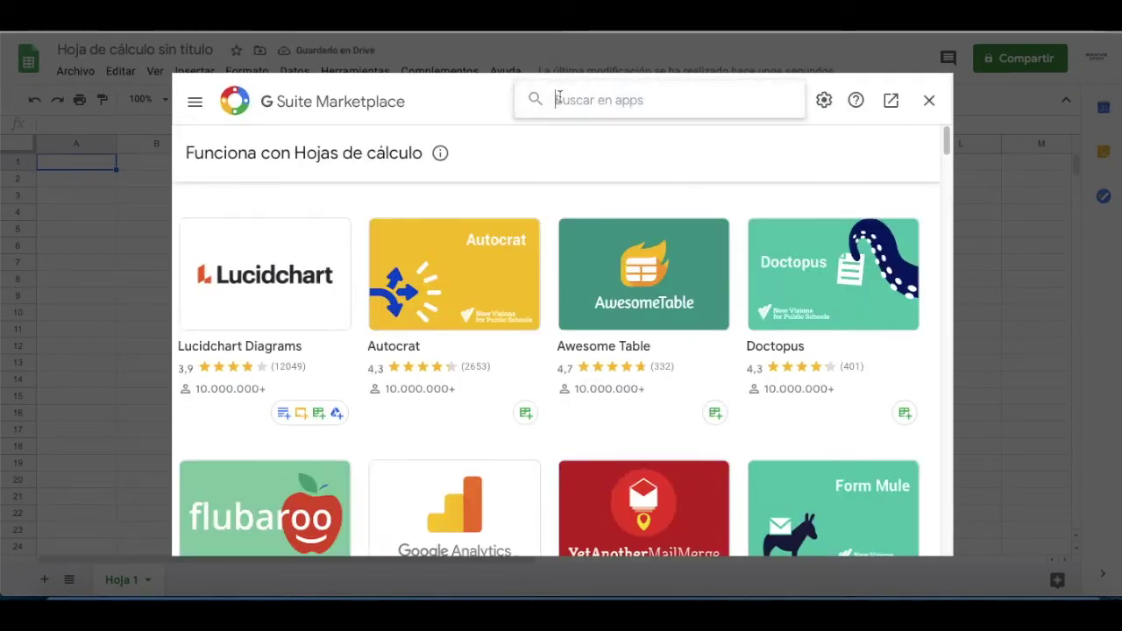
type("mail marge")
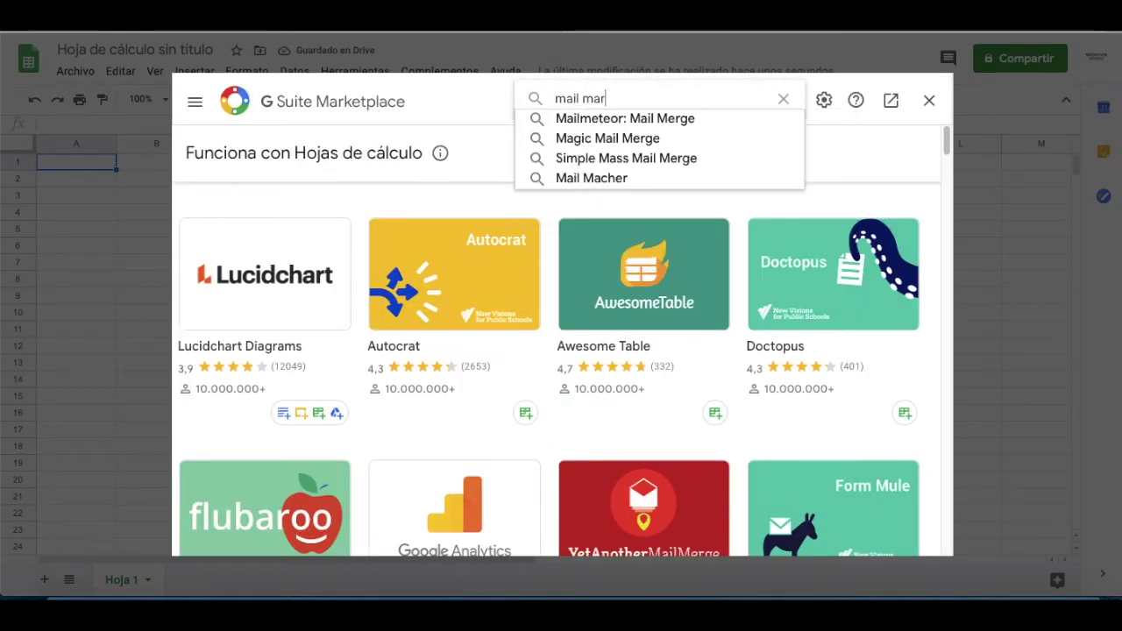
key("BackSpace")
key("BackSpace")
key("BackSpace")
key("BackSpace")
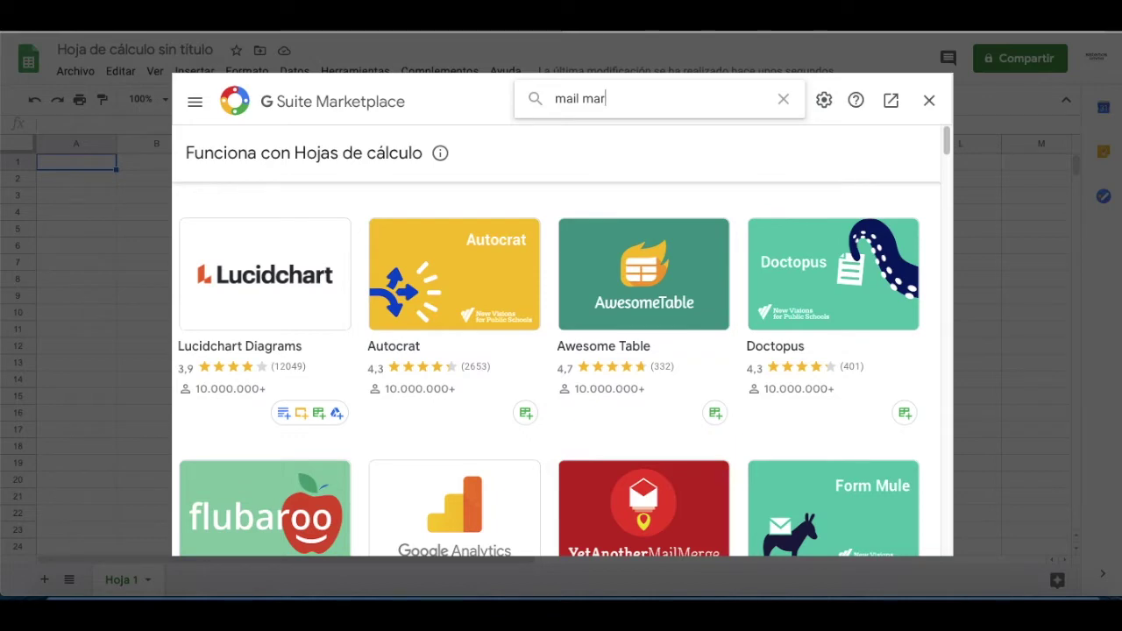
type("er")
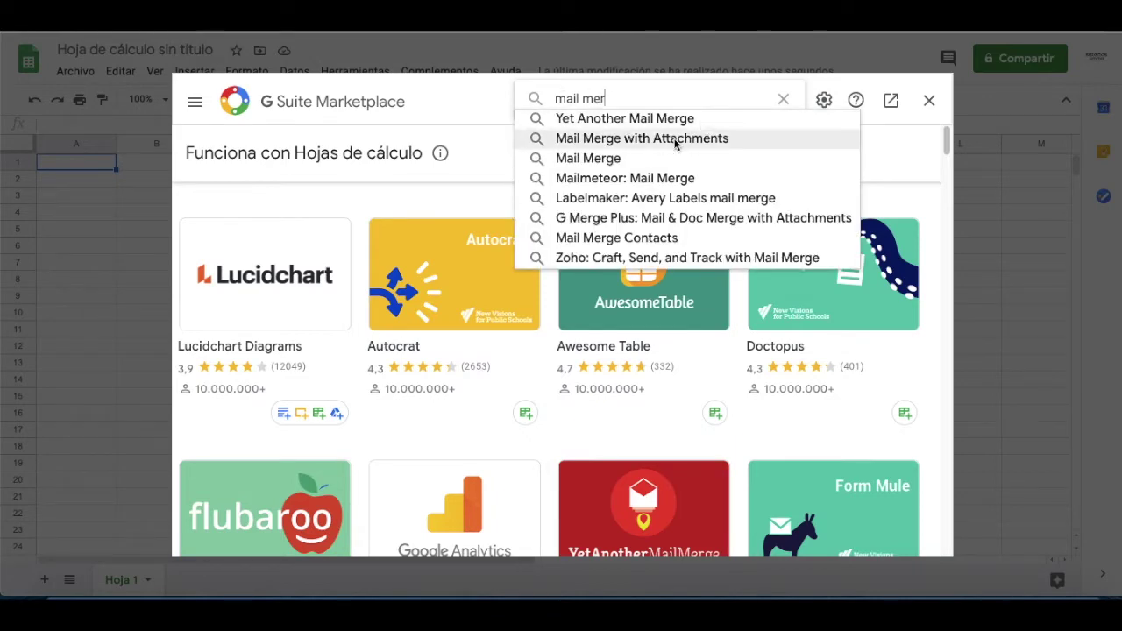
left_click(671, 140)
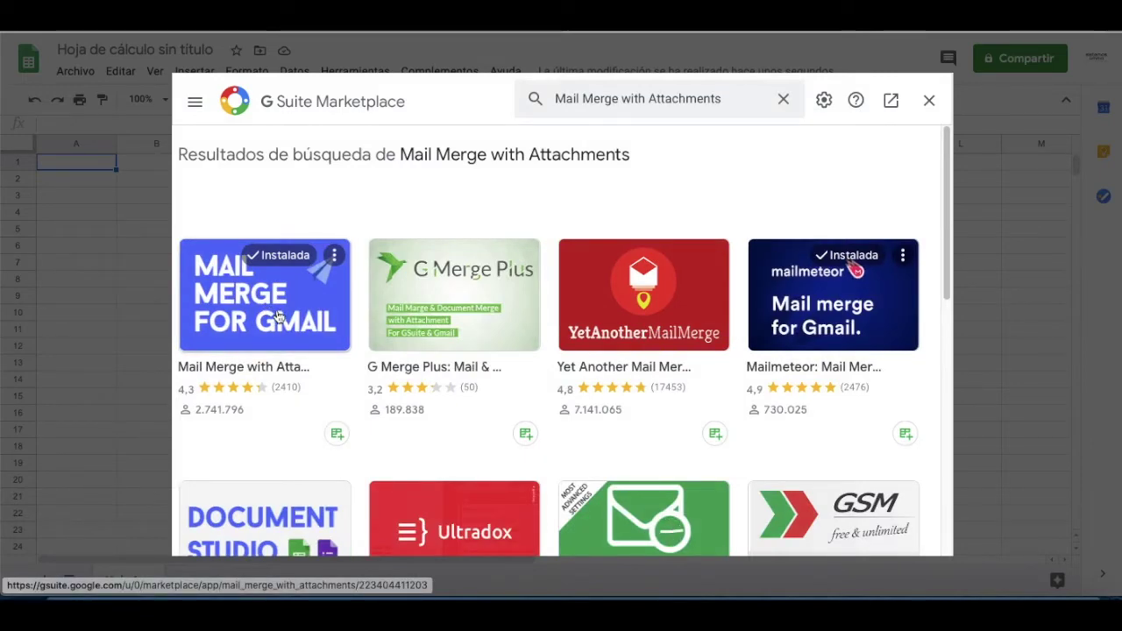
left_click(281, 315)
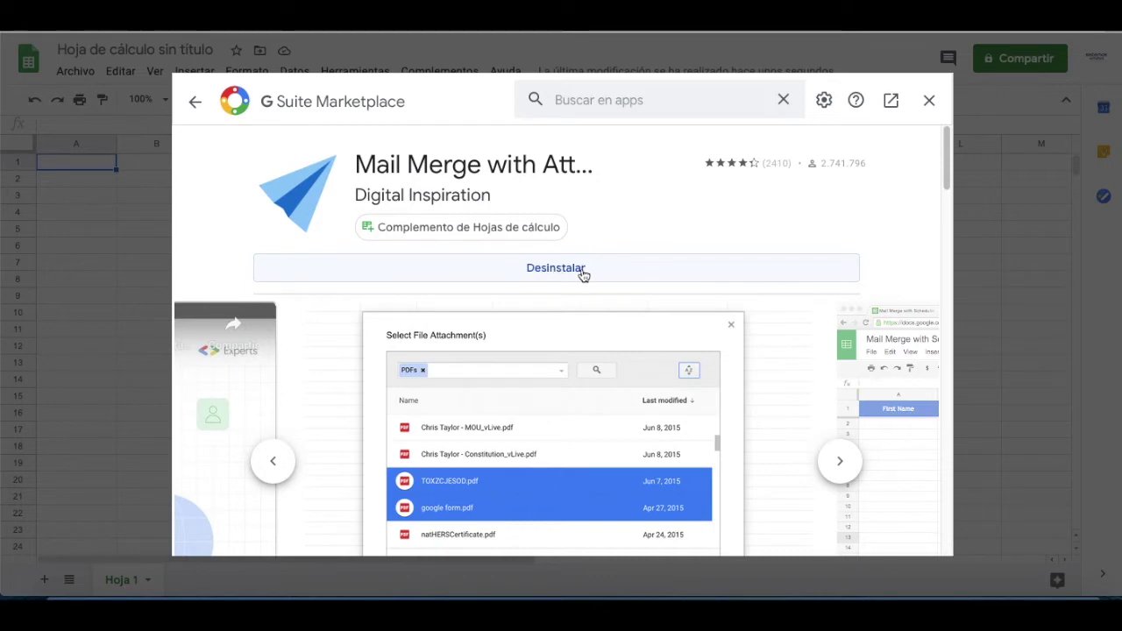
left_click(926, 111)
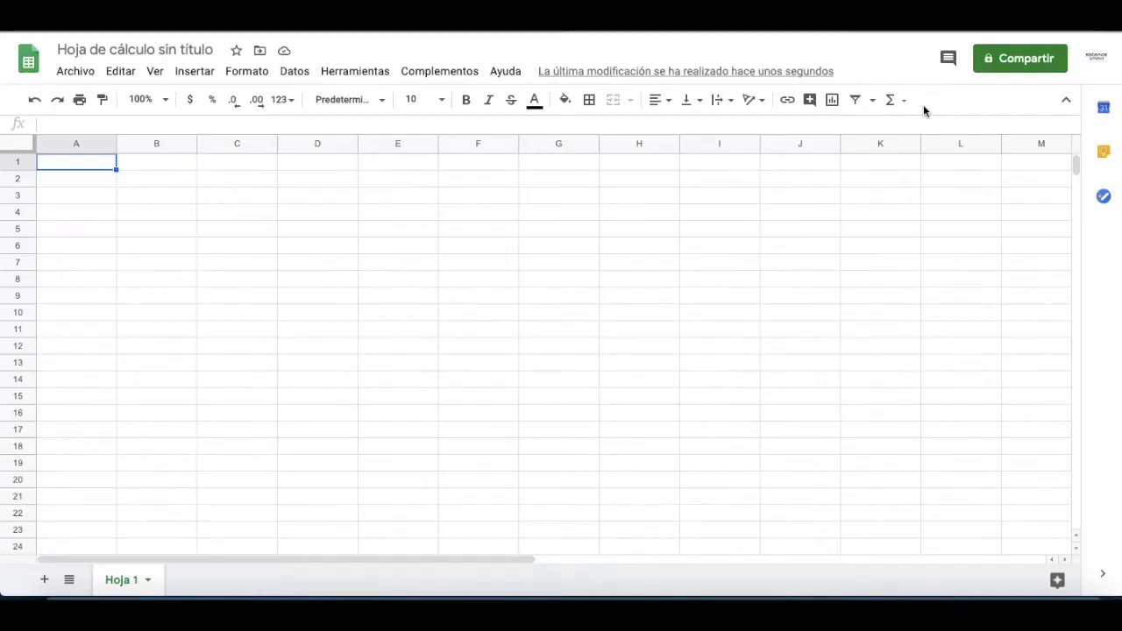
Step: Enable Mail Merge with Attachments for this spreadsheet and close the confirmation
left_click(425, 74)
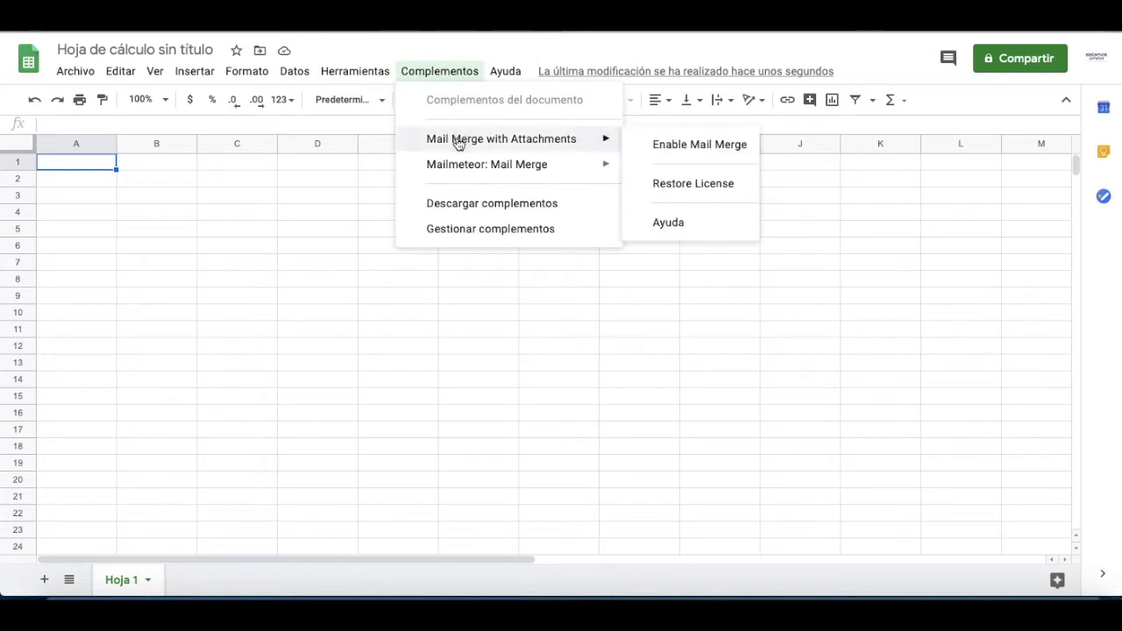
left_click(673, 149)
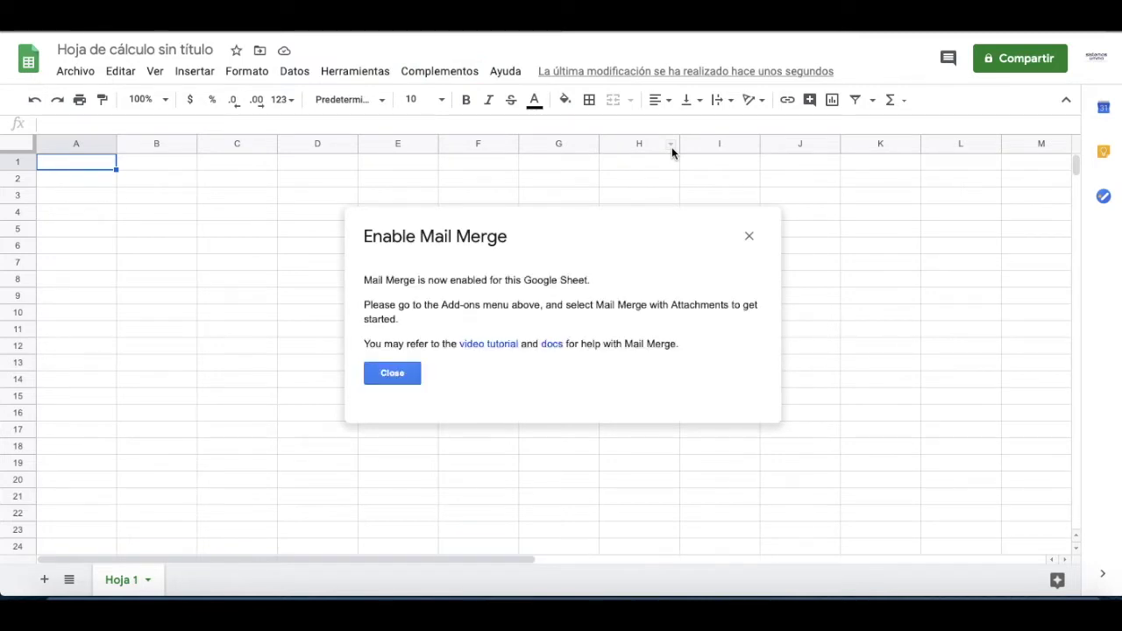
left_click(404, 377)
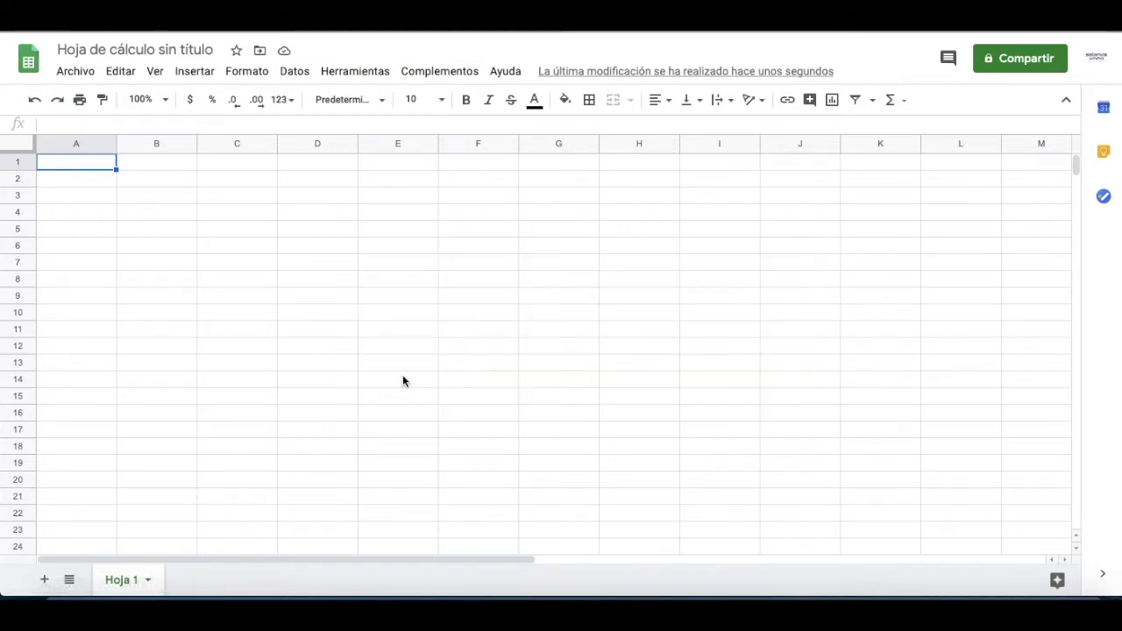
Step: Choose the add-on's Add File Attachments > List Files in Google Drive Folder option
left_click(425, 76)
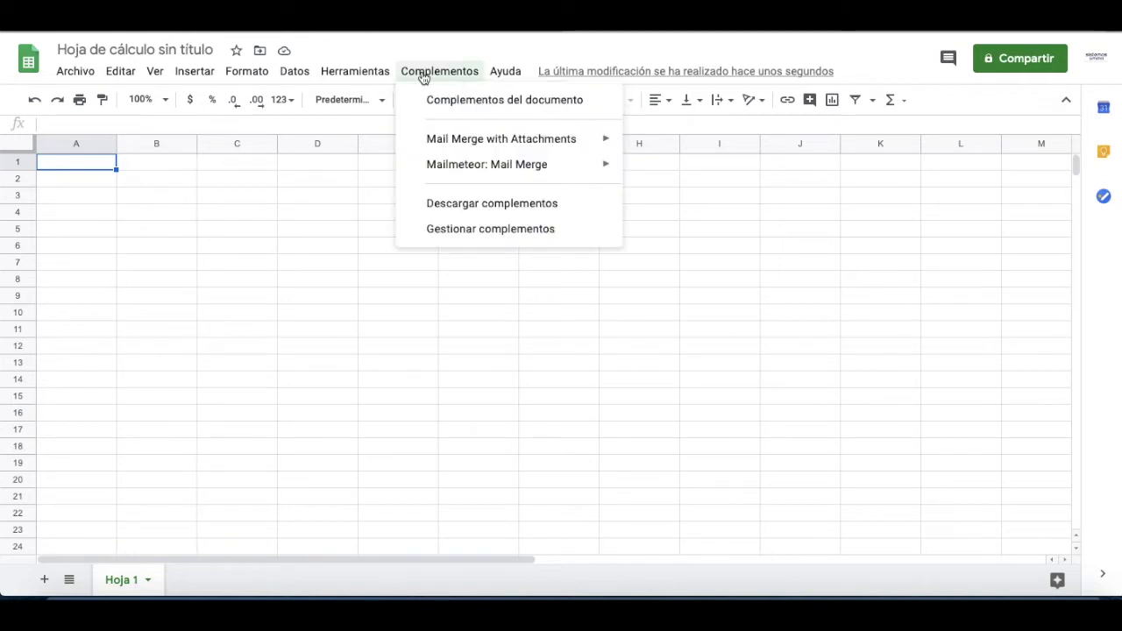
mouse_move(428, 140)
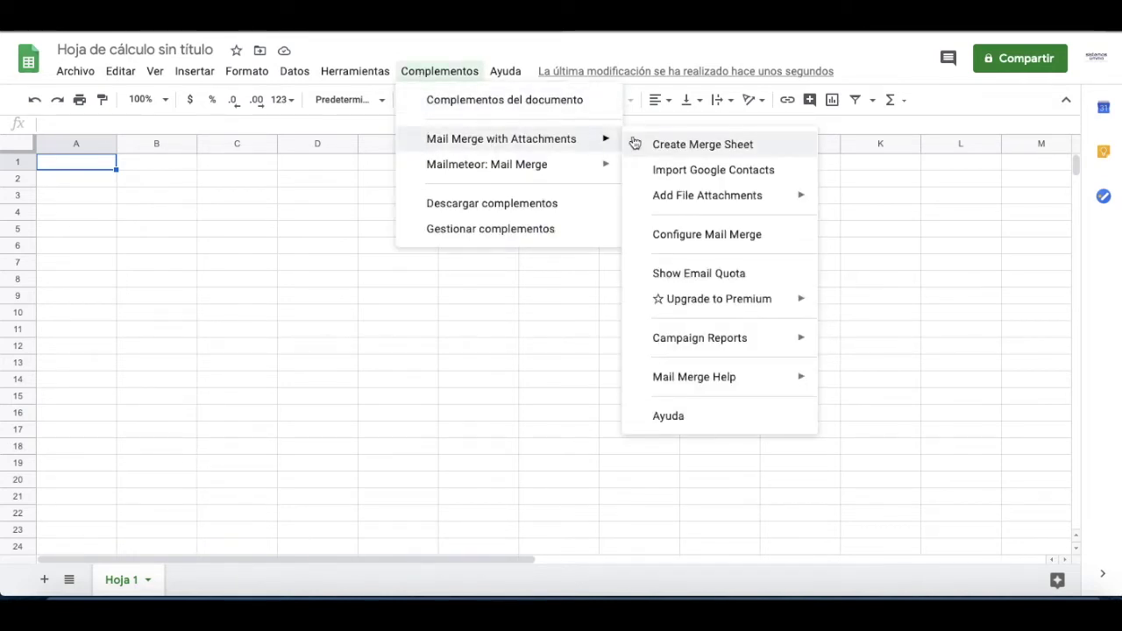
mouse_move(673, 206)
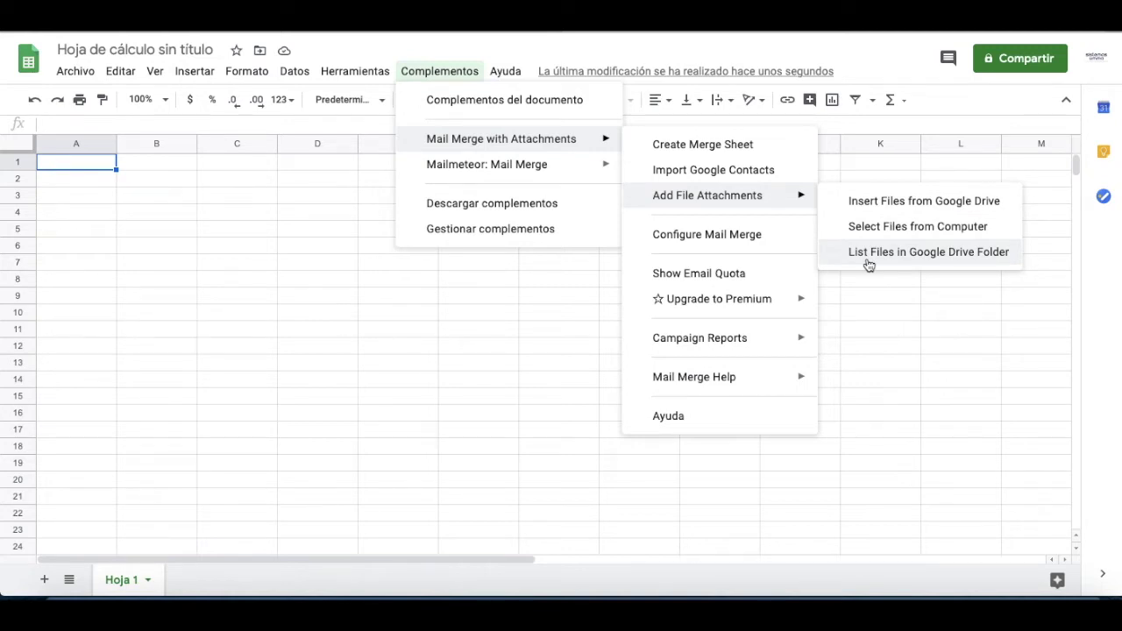
left_click(868, 253)
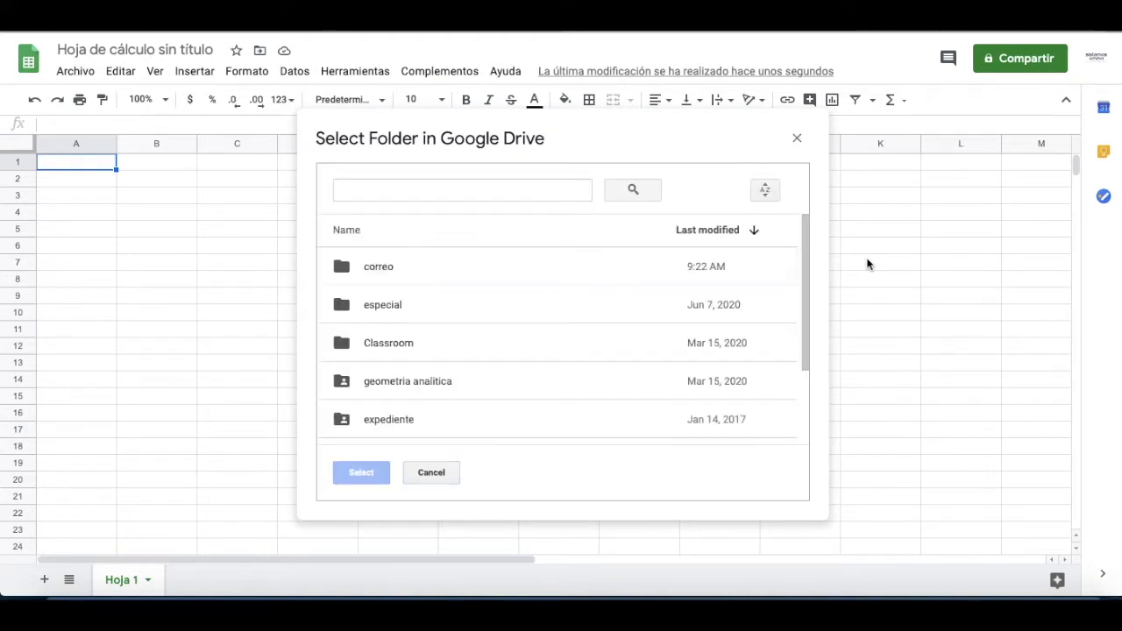
Step: Select the correo folder so its four files and Drive URLs are listed
left_click(374, 279)
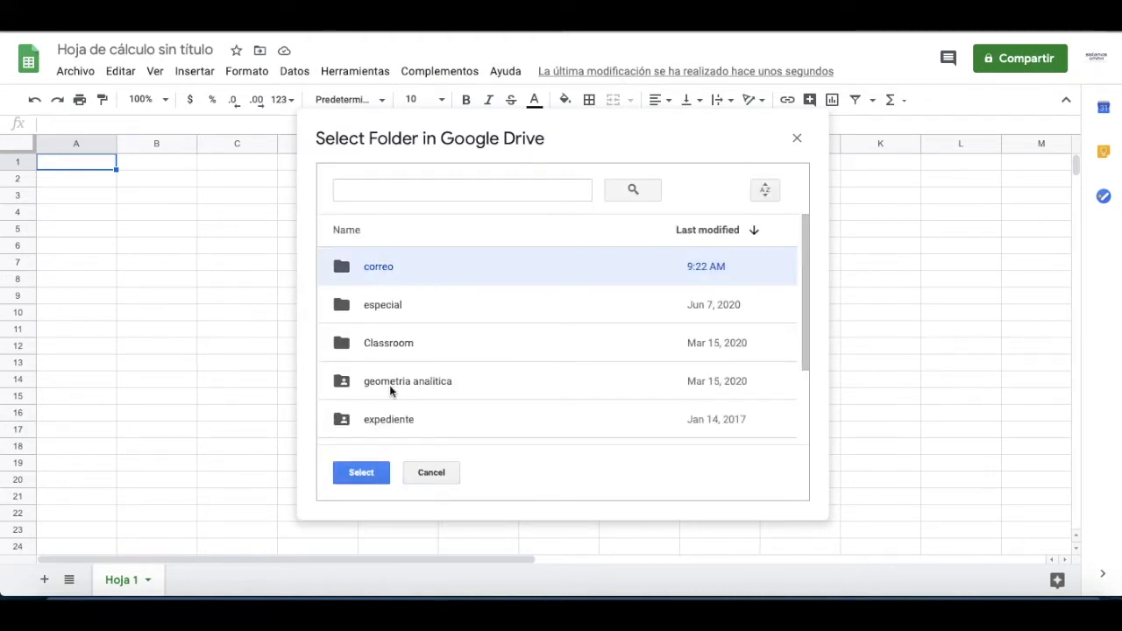
left_click(363, 478)
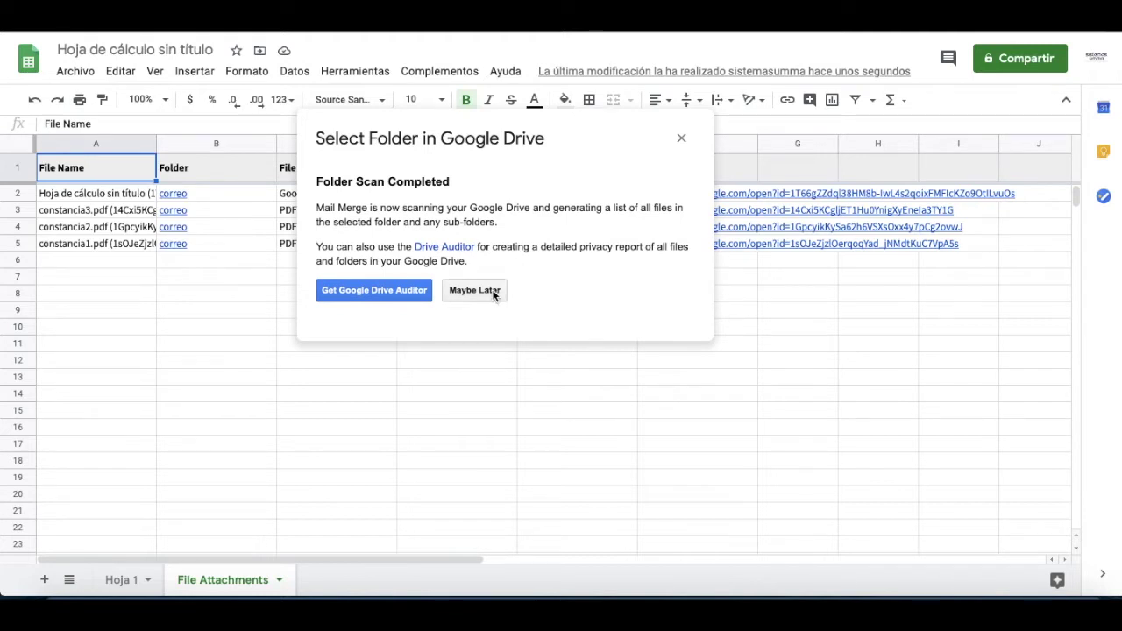
left_click(474, 290)
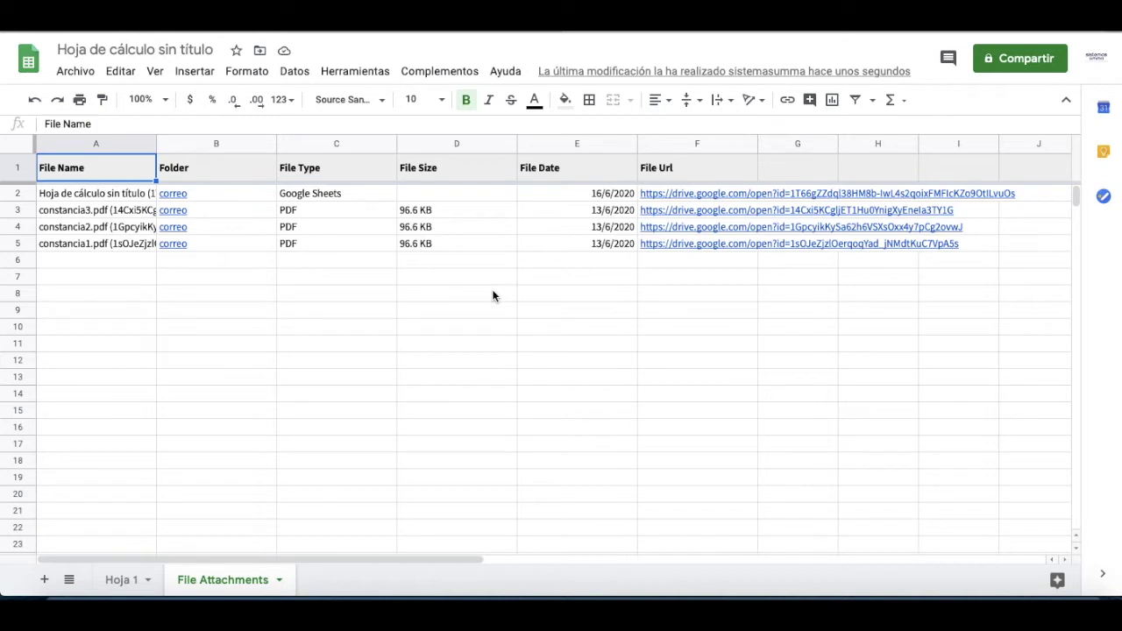
Step: Widen column A and sort the sheet A→Z by file name
left_click(114, 230)
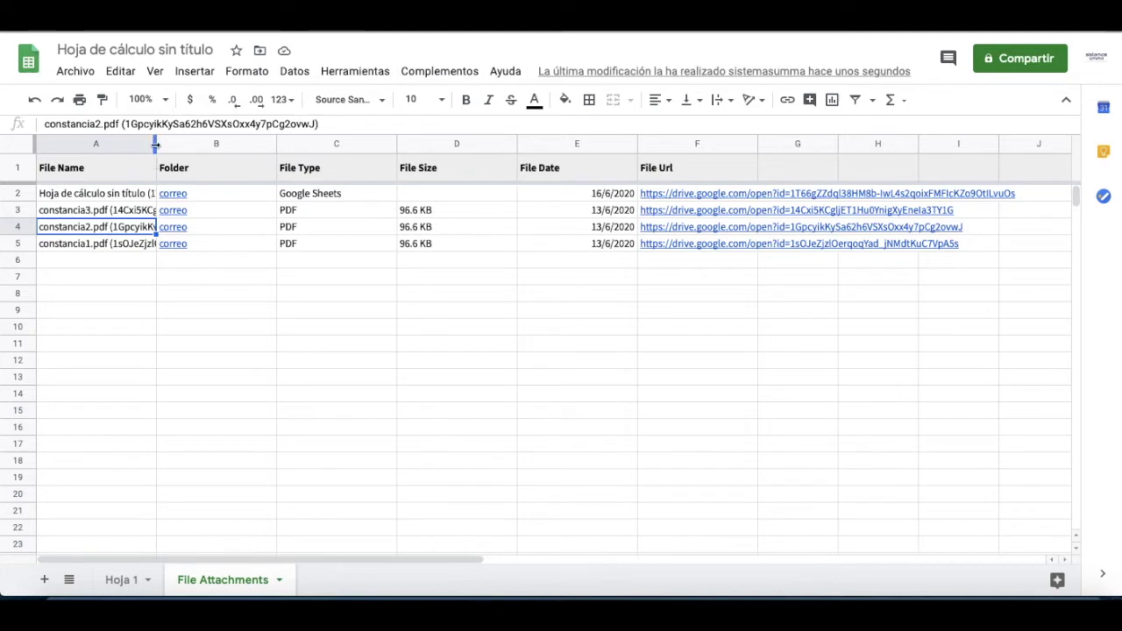
left_click_drag(157, 145, 251, 145)
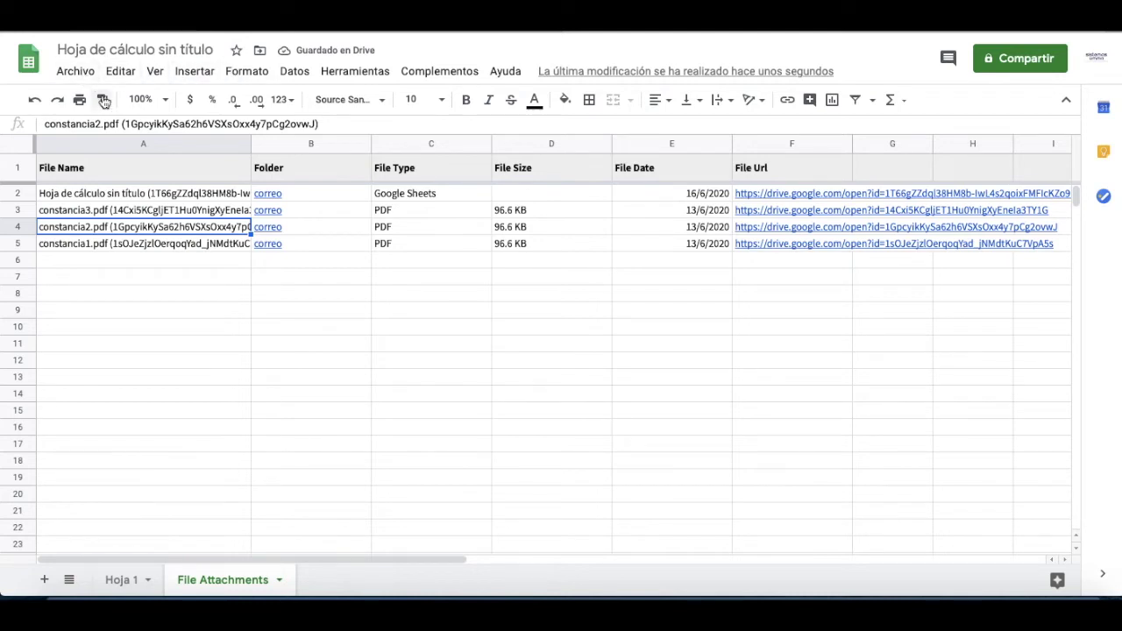
left_click(304, 78)
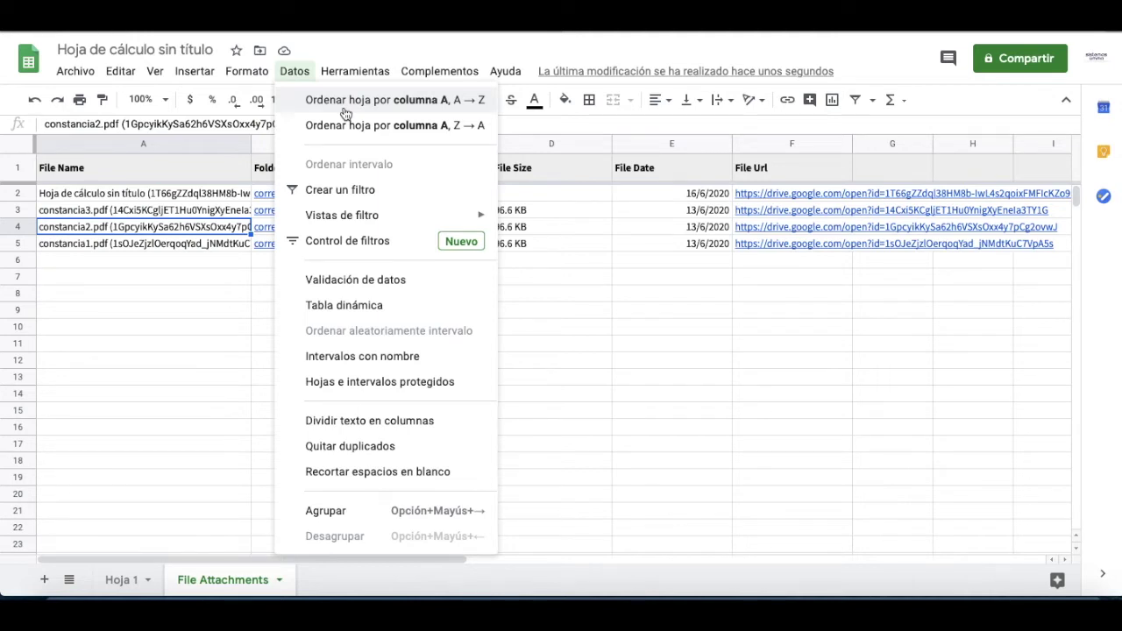
left_click(346, 102)
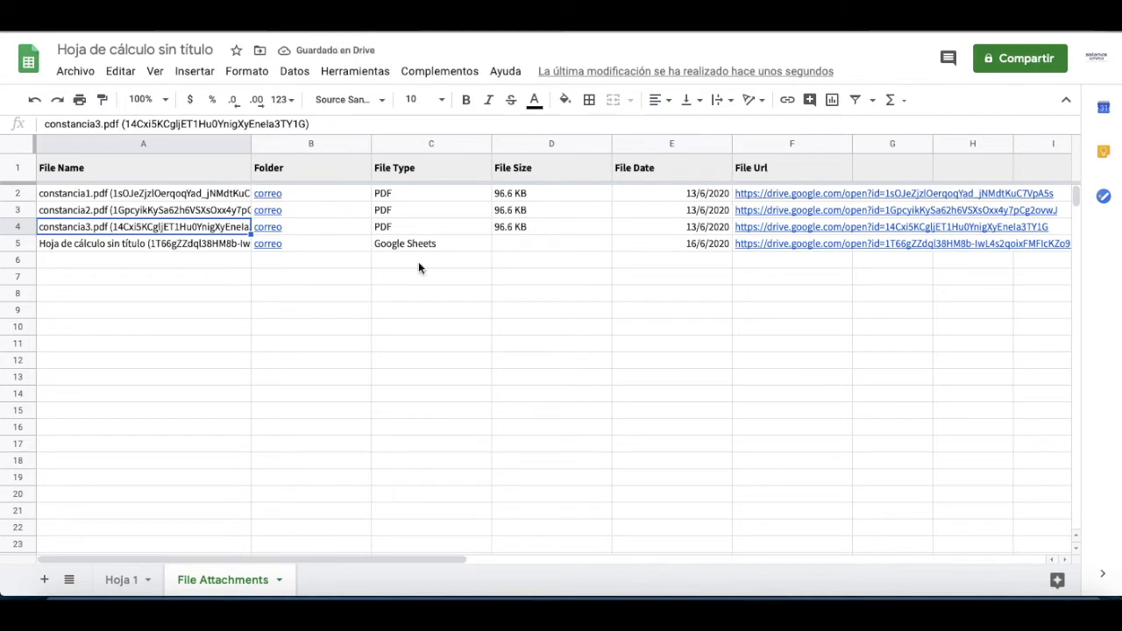
Step: Delete the Google Sheets entry row, leaving the three constancia PDFs
left_click(18, 244)
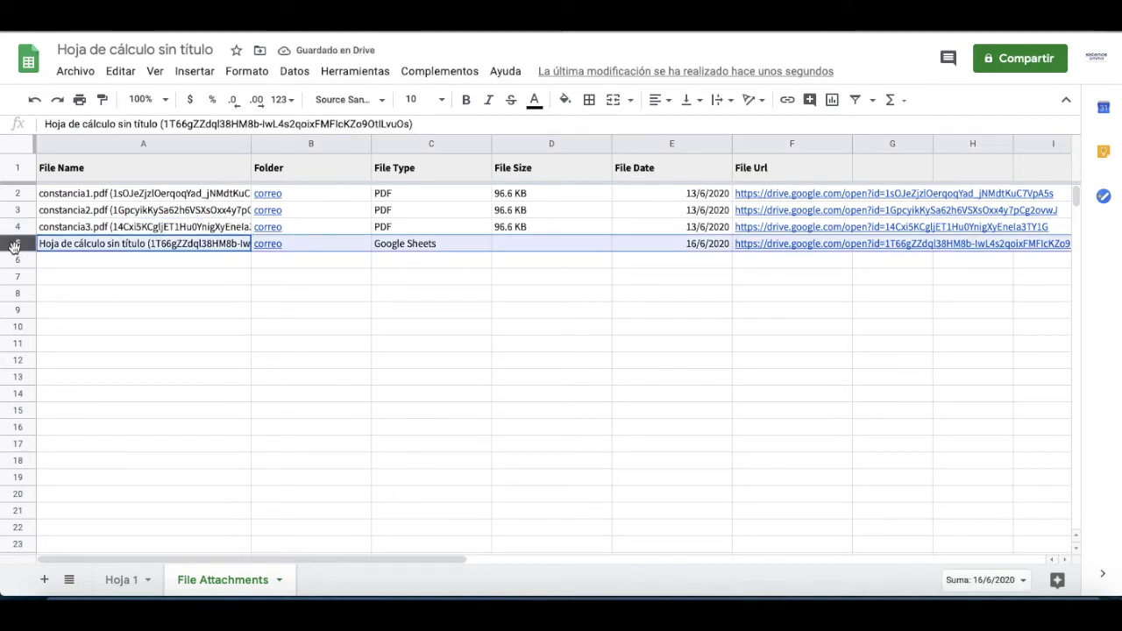
right_click(14, 245)
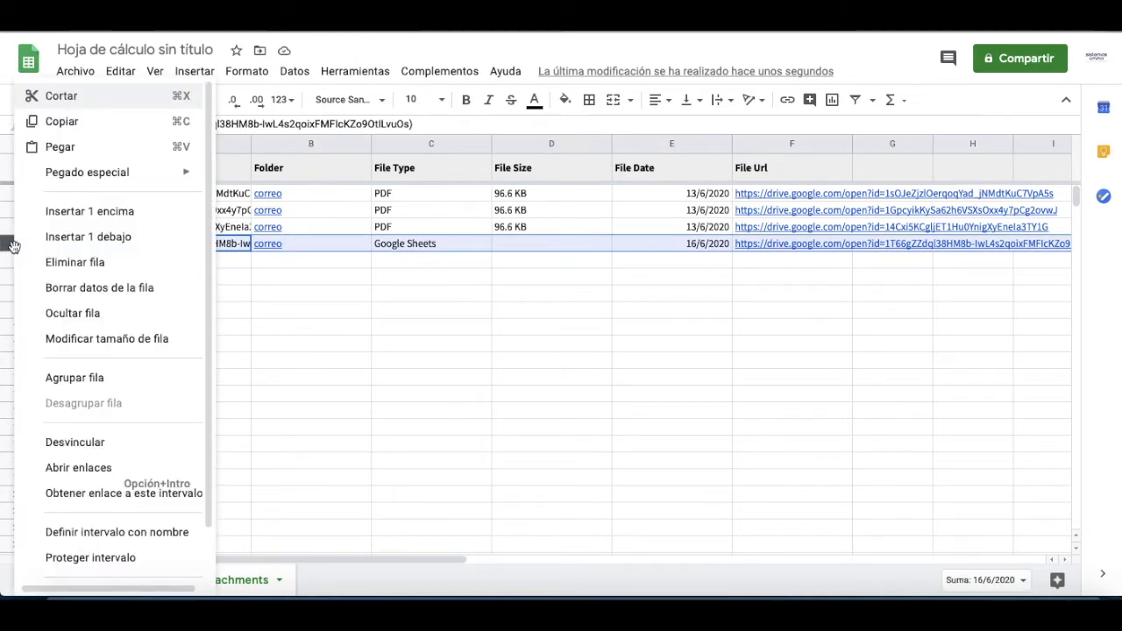
left_click(75, 262)
left_click(409, 261)
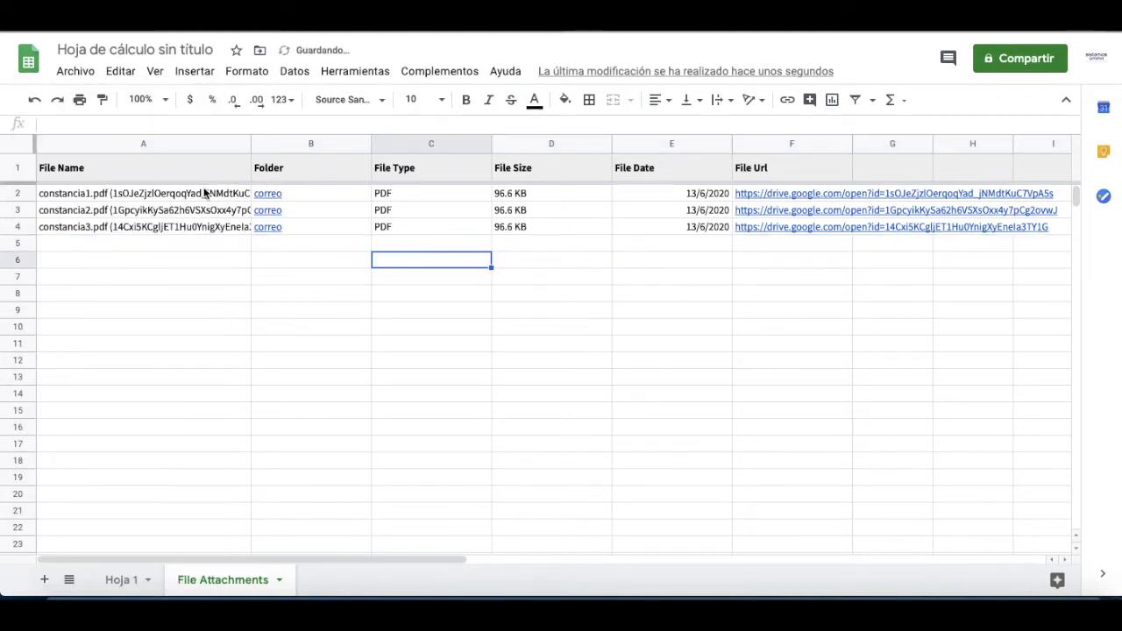
Step: Check the file entries and widen column F so the full Drive links show
left_click(163, 192)
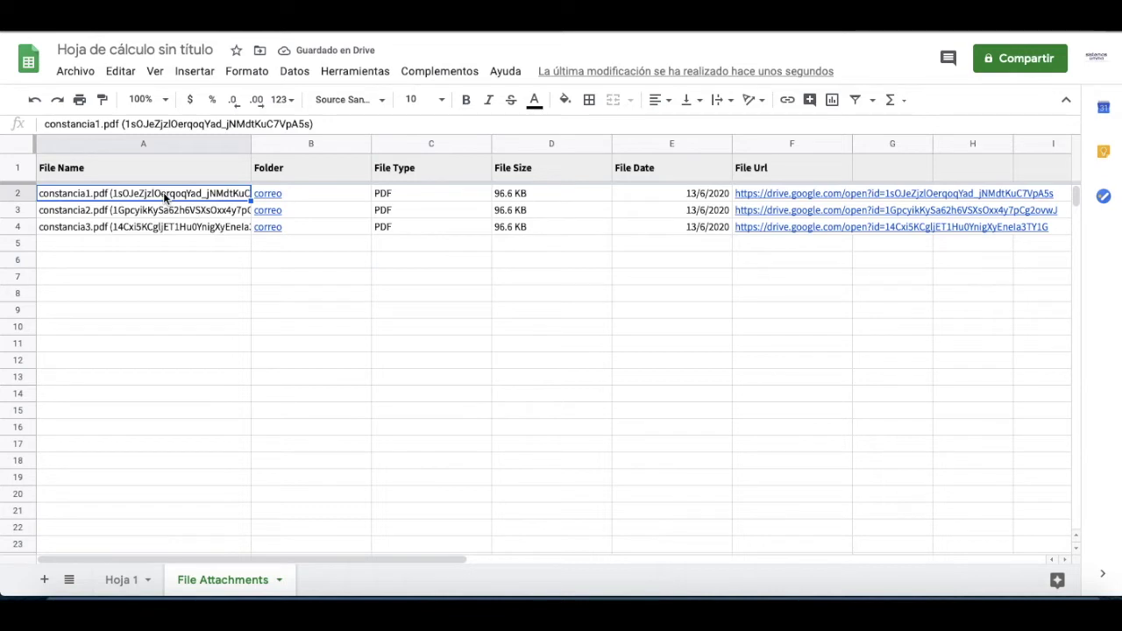
key("Right")
key("Right")
key("Left")
key("Left")
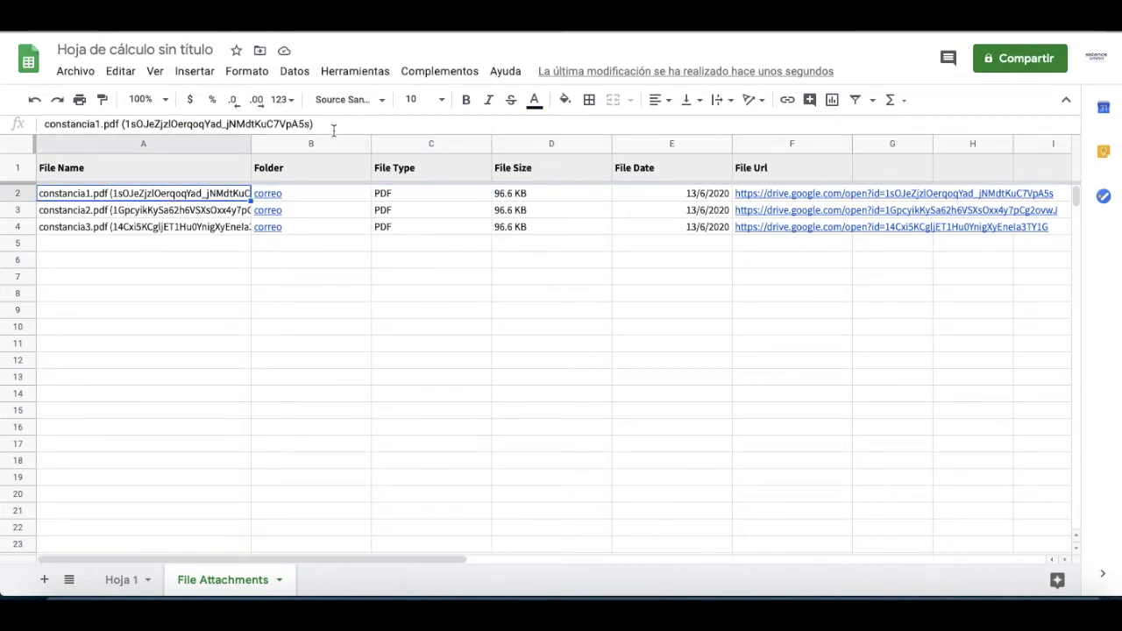
mouse_move(303, 201)
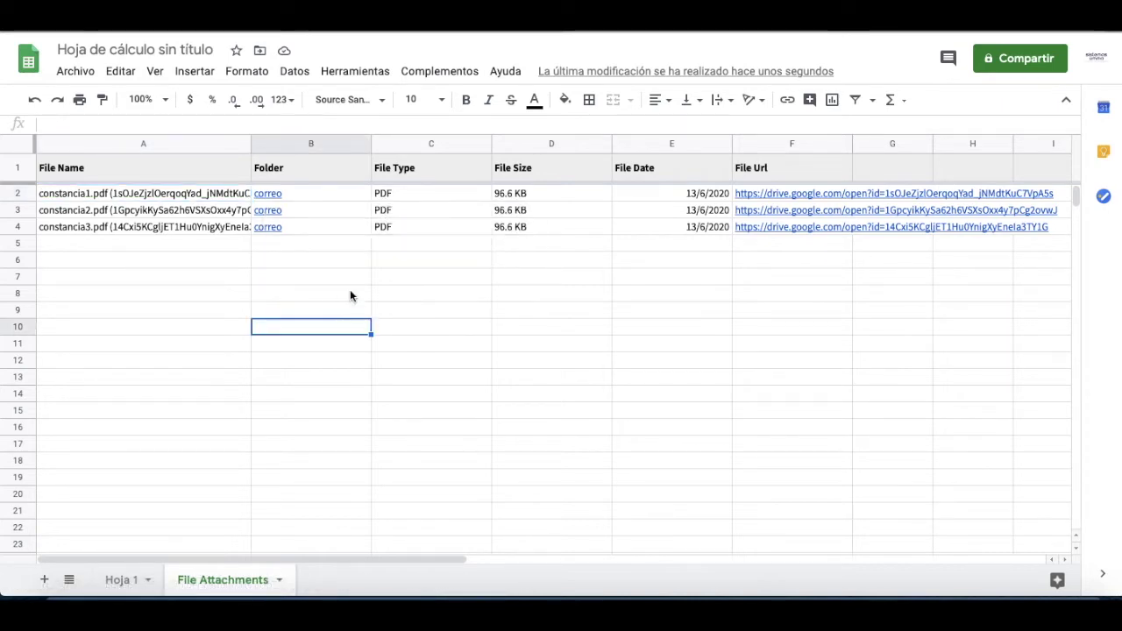
left_click(345, 229)
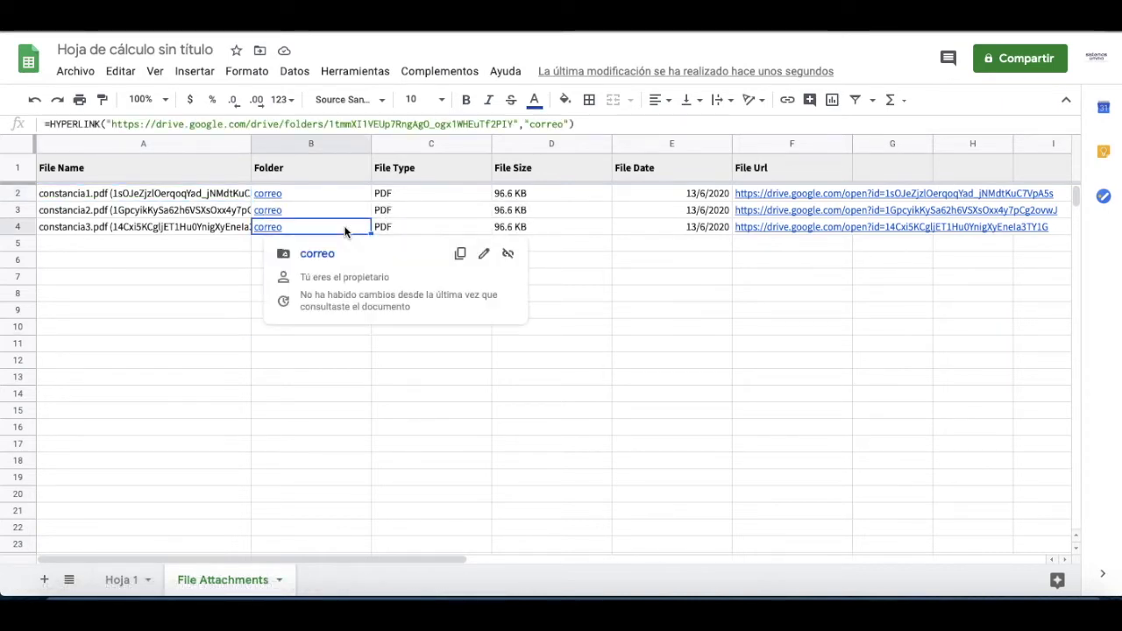
key("Right")
key("Right")
left_click(792, 227)
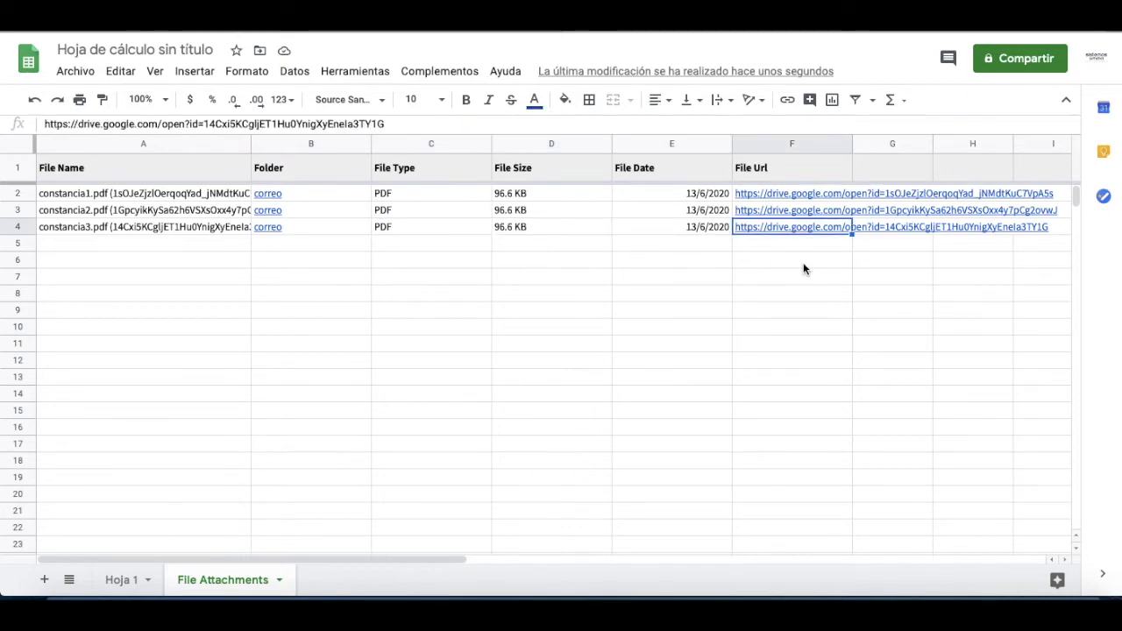
scroll(804, 268, "right", 5)
scroll(804, 268, "left", 5)
scroll(804, 268, "right", 2)
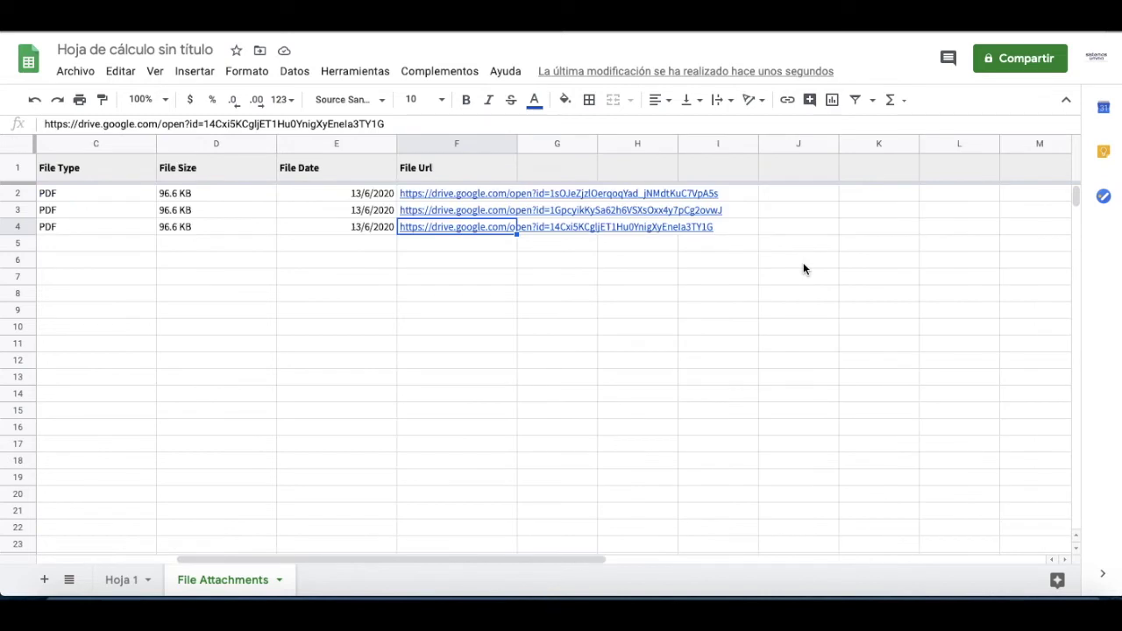
left_click(516, 170)
left_click_drag(518, 151, 741, 151)
left_click(762, 198)
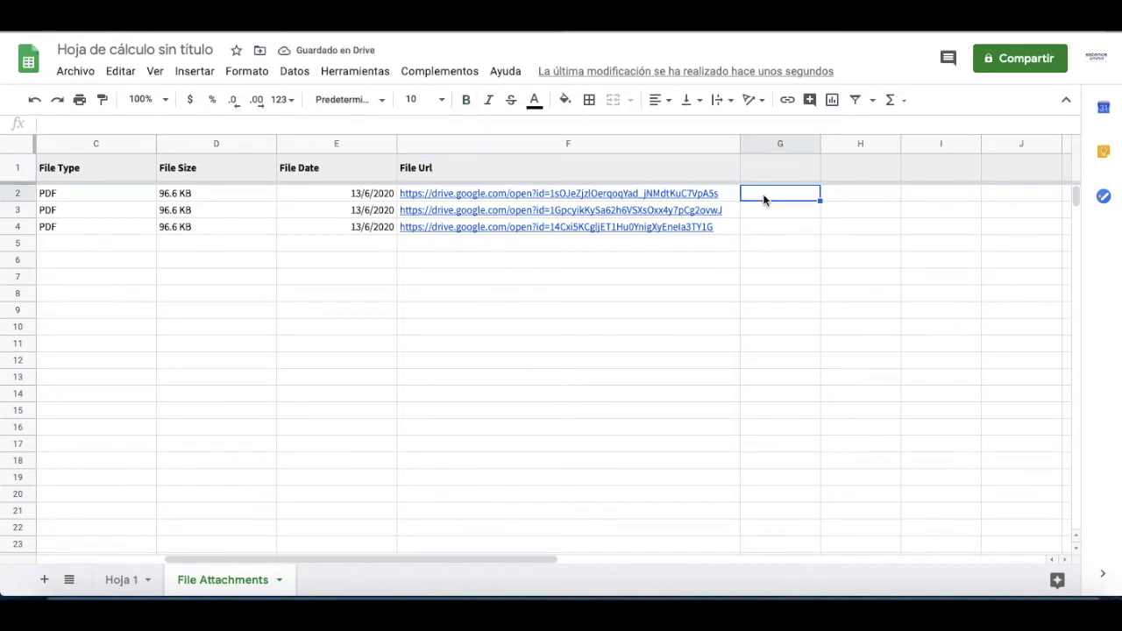
Step: Add headers nombre and correo in G1:H1 and names pedro, pablo, paco in G2:G4
left_click(780, 165)
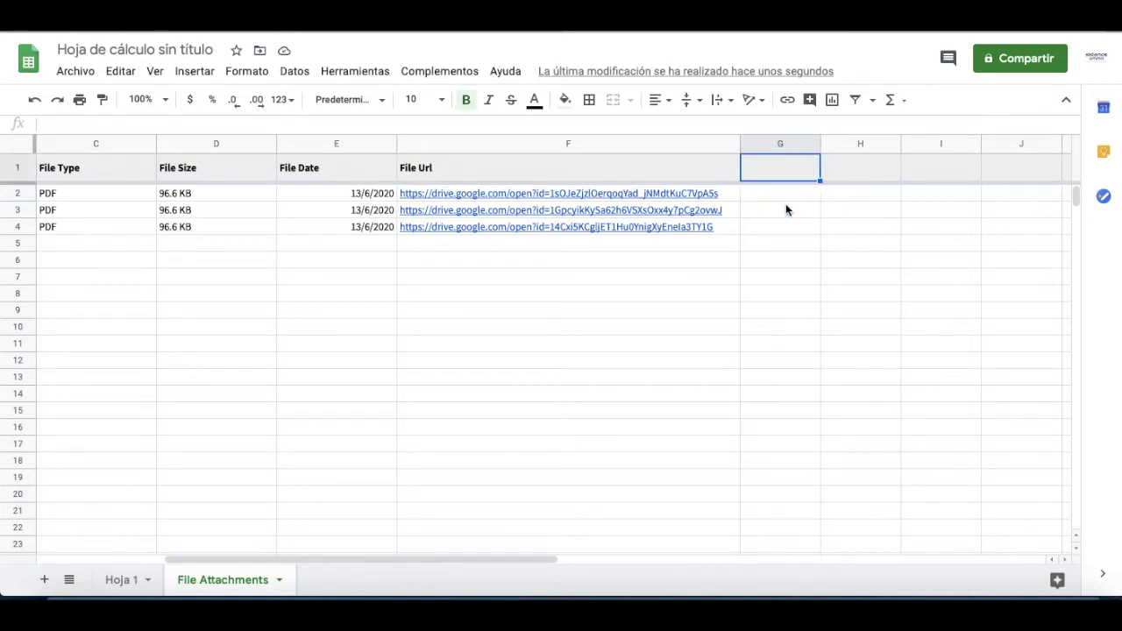
type("nomre")
key("BackSpace")
key("BackSpace")
key("Tab")
type("correo")
key("Return")
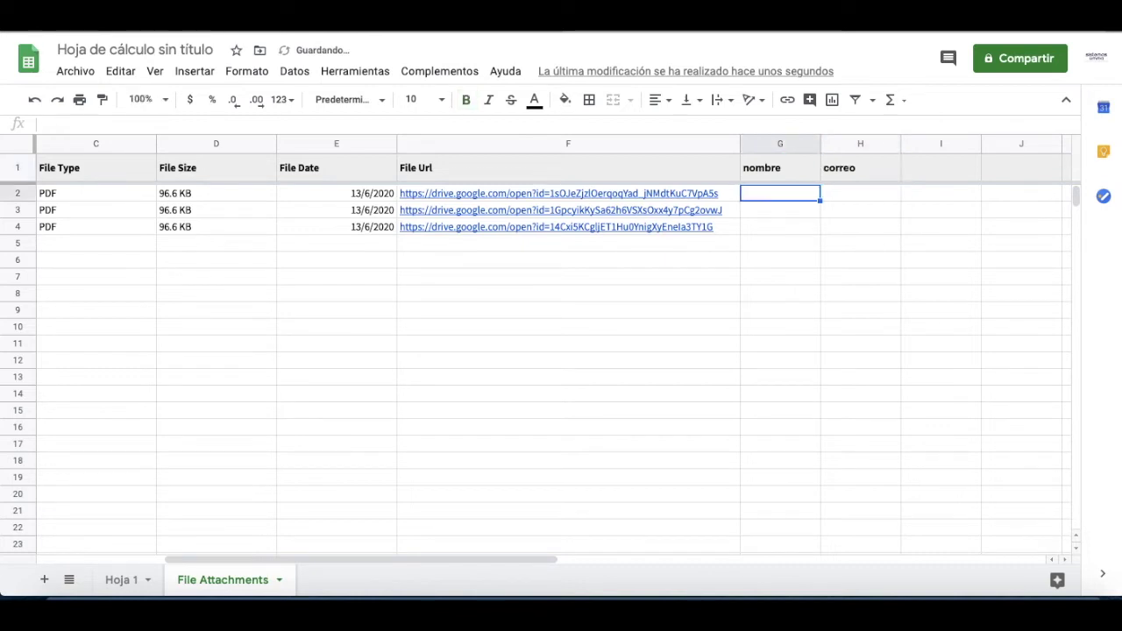
type("pedro")
key("Return")
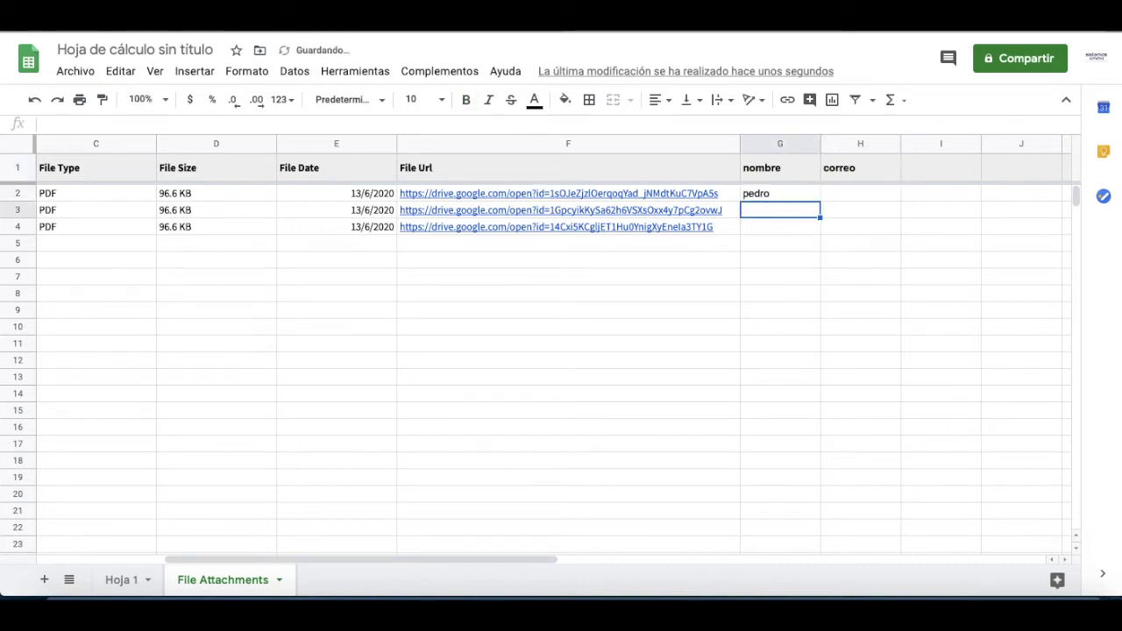
type("pablo")
key("Return")
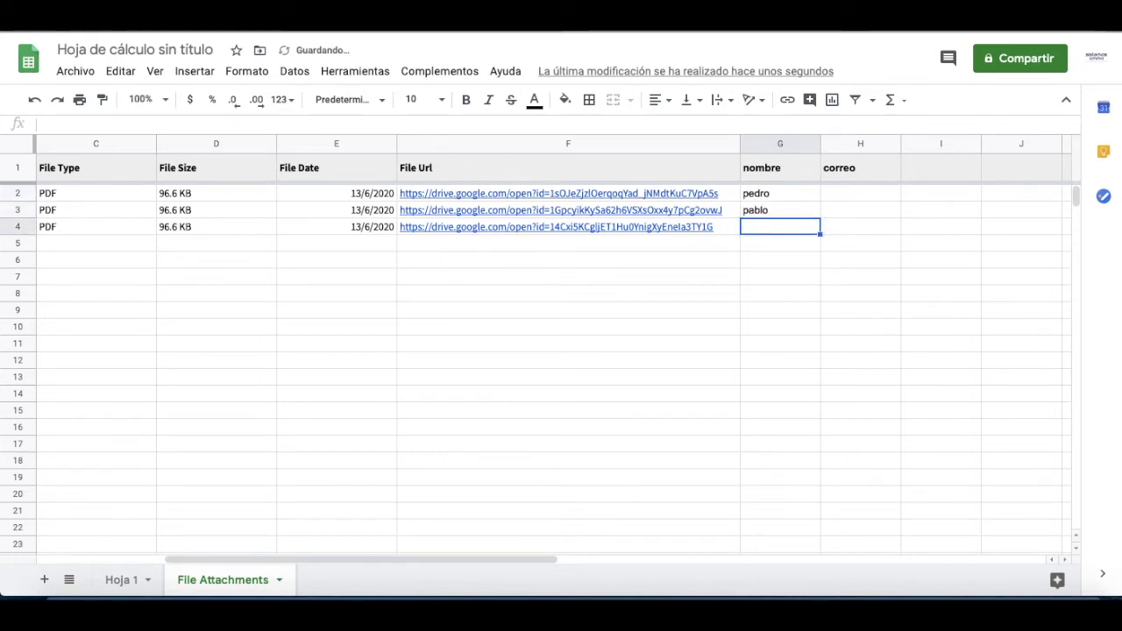
type("paco")
key("Tab")
Step: Enter a sample e-mail address in H2 and copy it into H3:H4
key("Up")
key("Up")
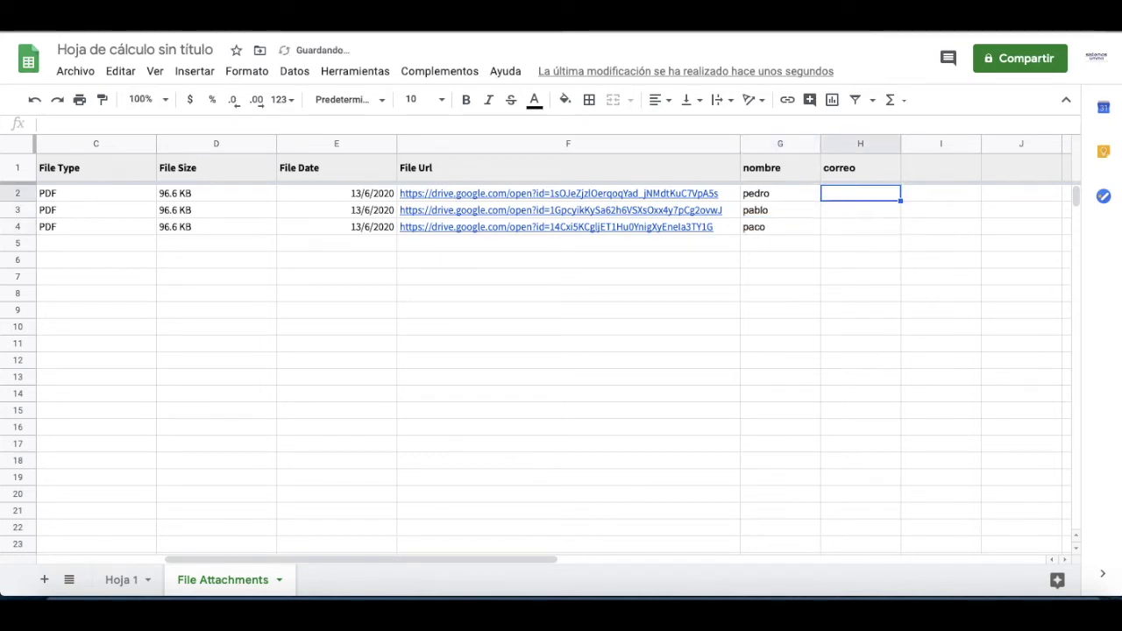
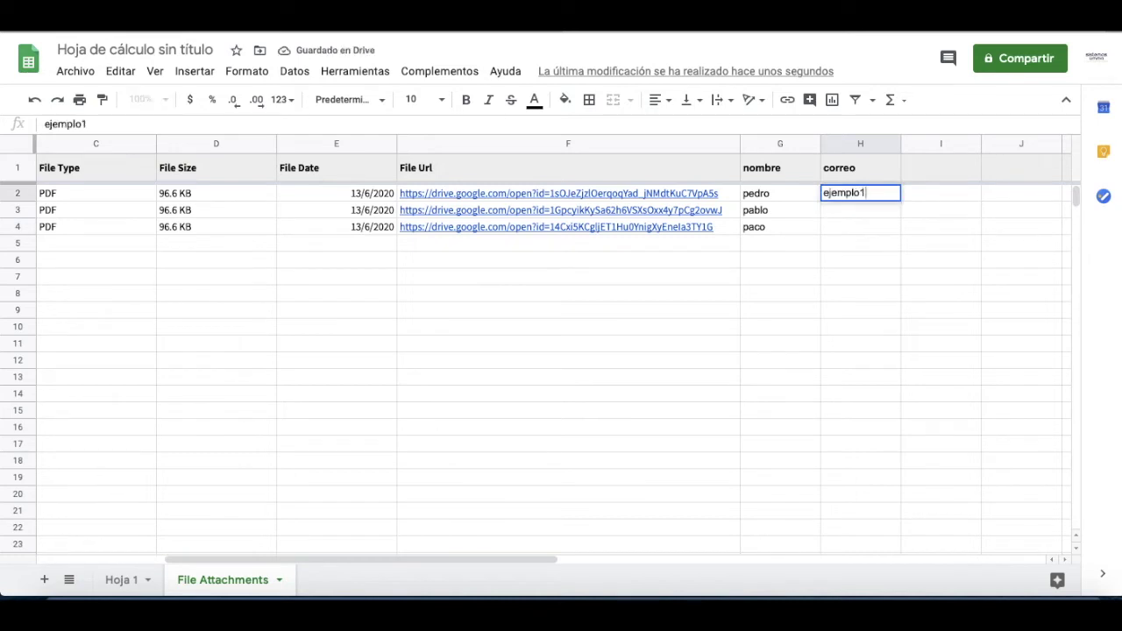
key("Return")
key("Up")
key("ctrl+c")
key("Down")
key("shift+Down")
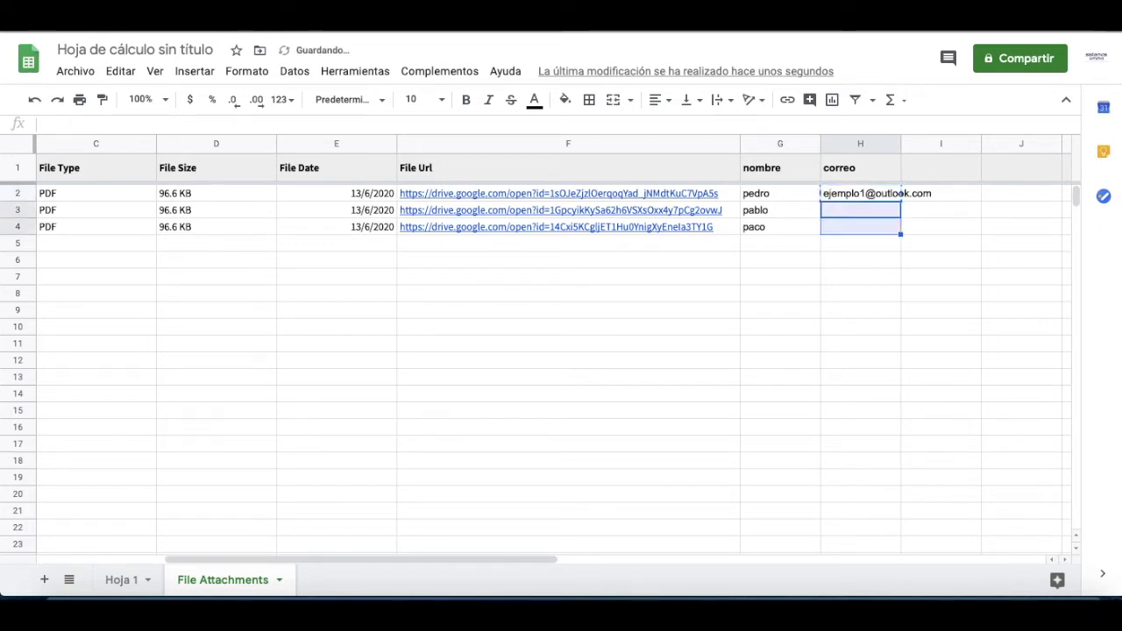
key("ctrl+v")
left_click(772, 219)
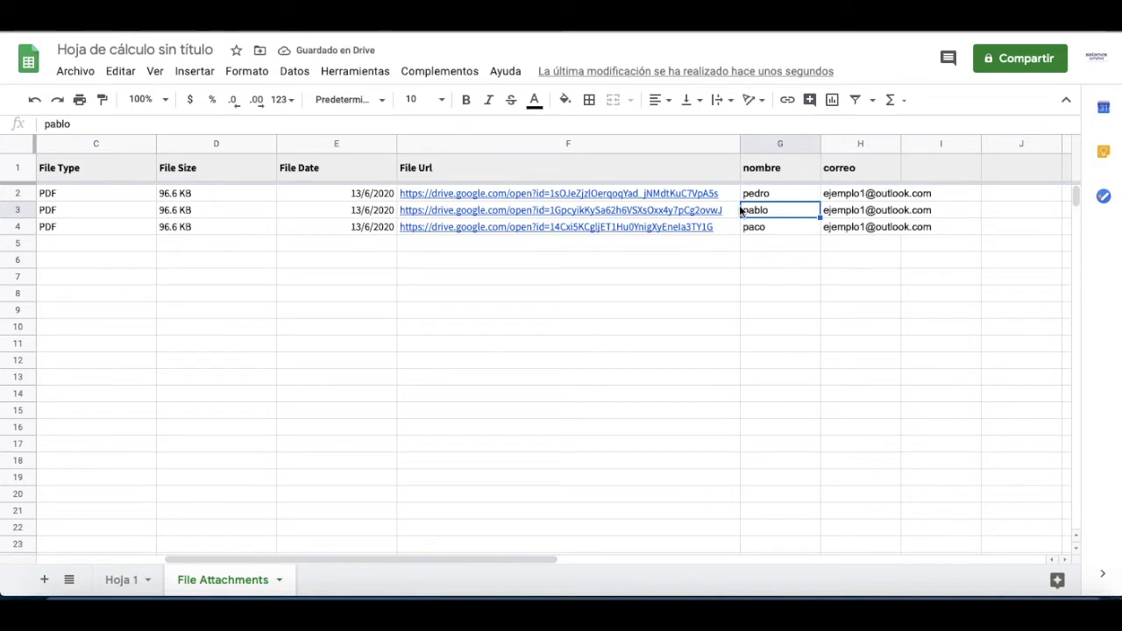
left_click(770, 249)
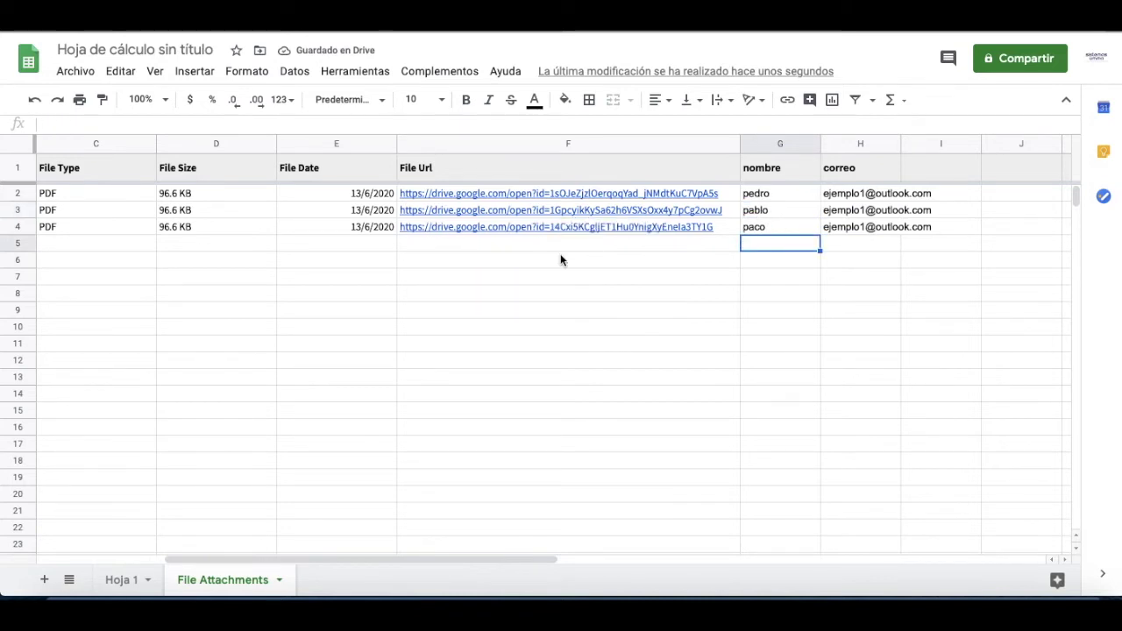
left_click(409, 75)
mouse_move(471, 142)
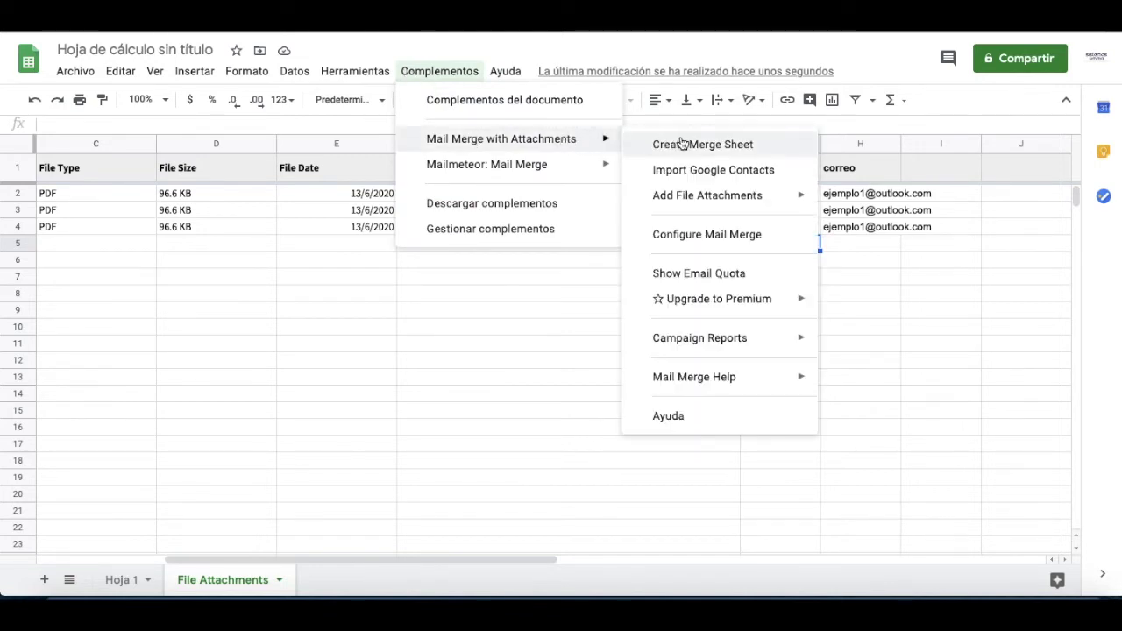
mouse_move(691, 307)
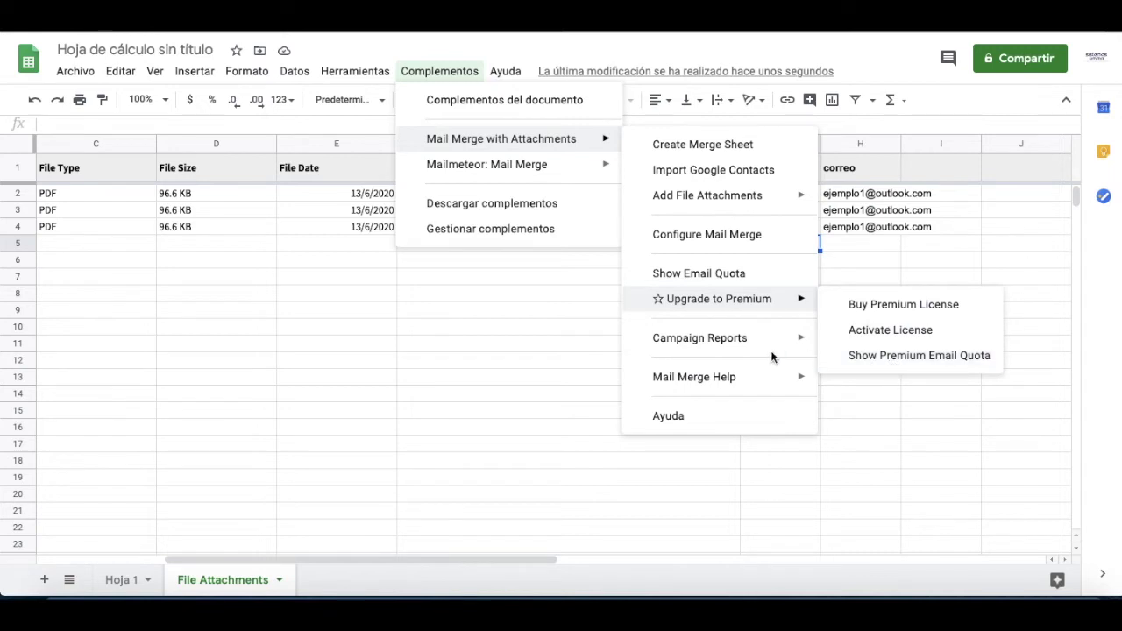
mouse_move(777, 343)
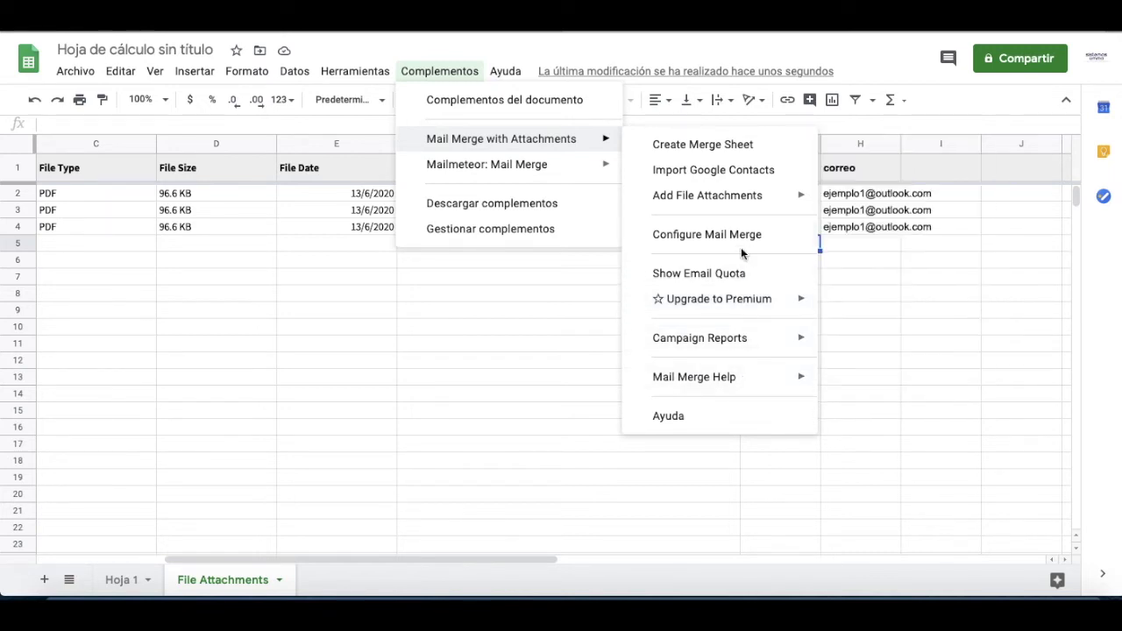
mouse_move(709, 385)
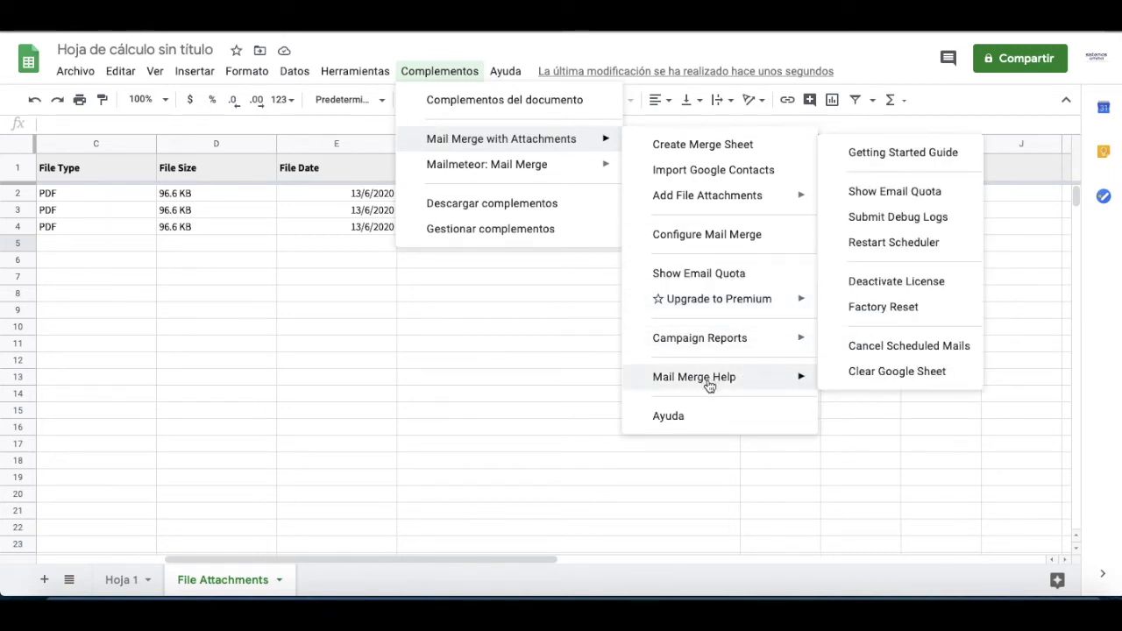
left_click(926, 193)
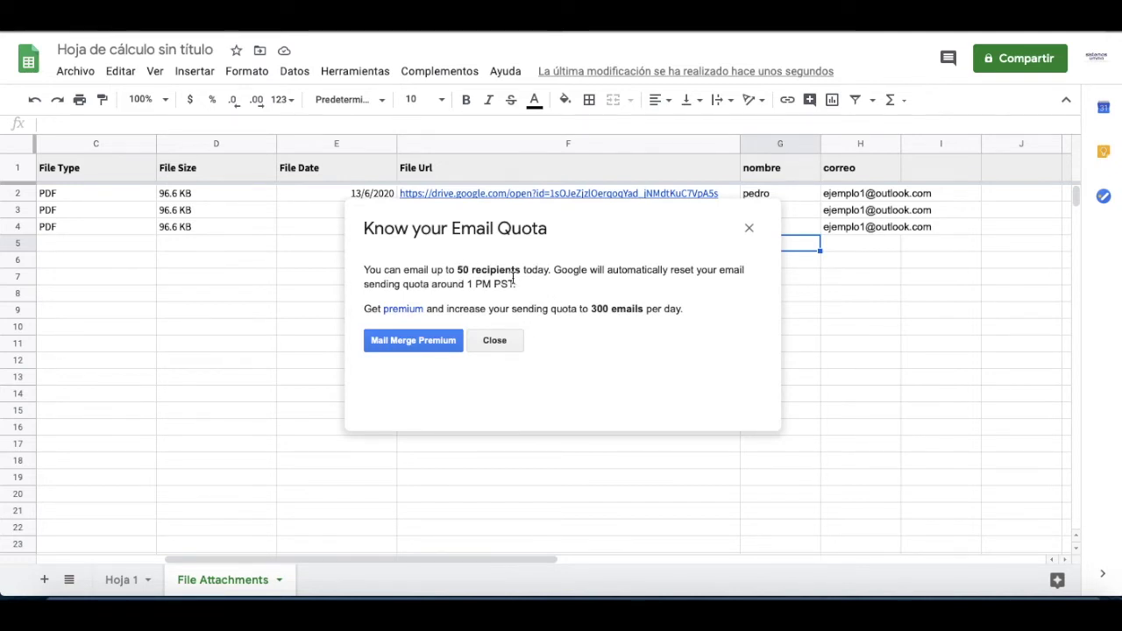
left_click(501, 343)
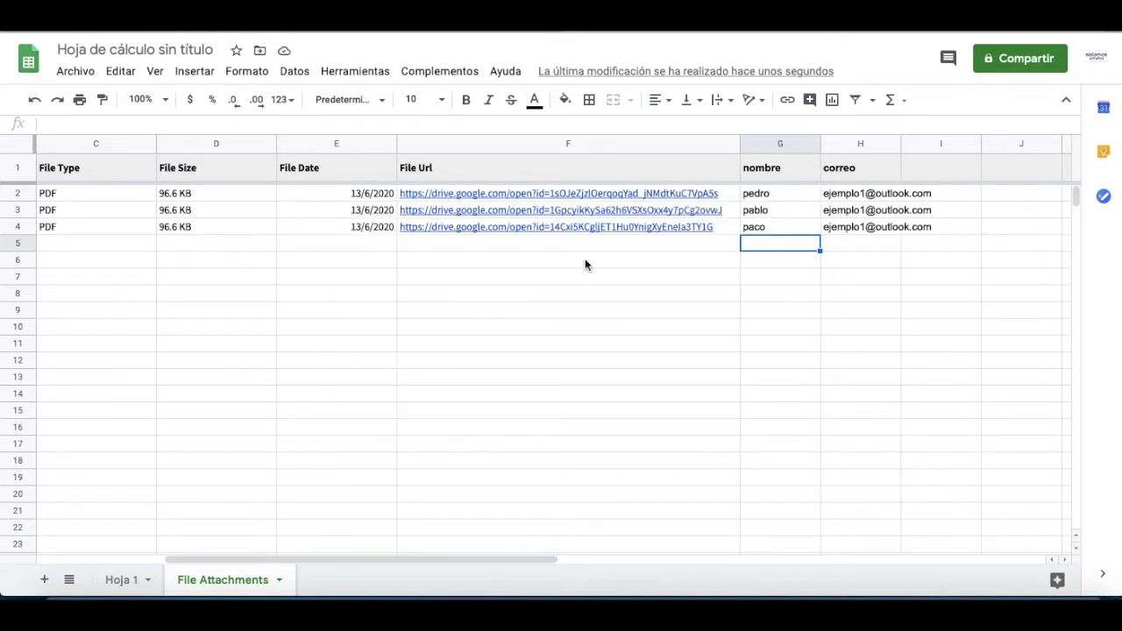
Step: Copy the links, names and e-mails in F2:H4, then bring up Launchpad
left_click(872, 199)
key("shift+Left")
key("shift+Left")
key("shift+Left")
key("shift+Right")
key("shift+Down")
key("shift+Down")
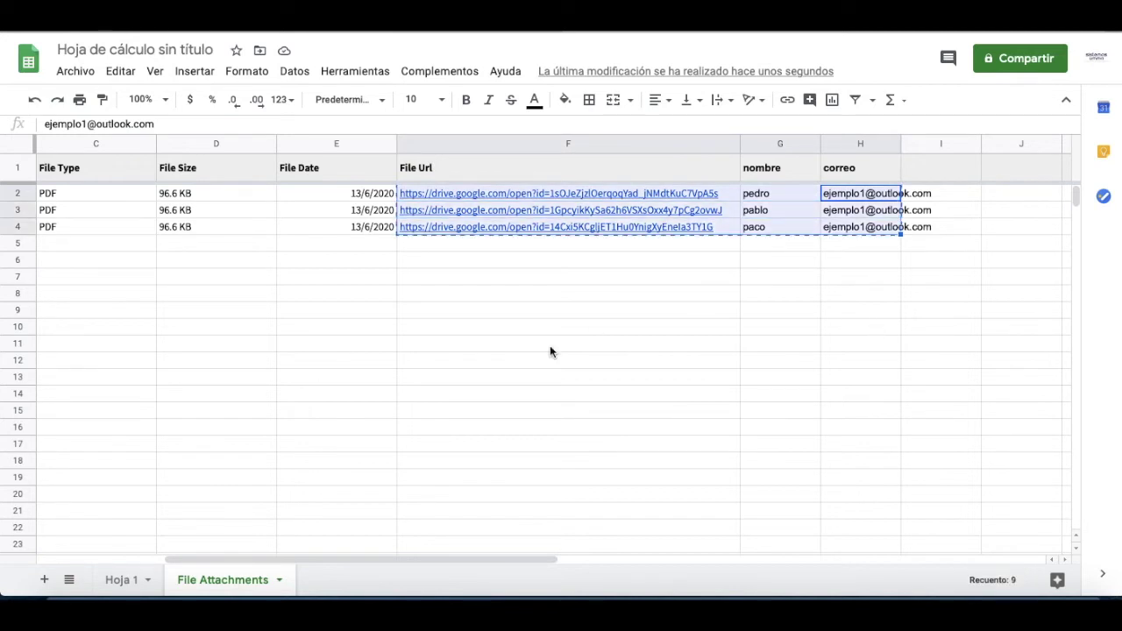
key("F4")
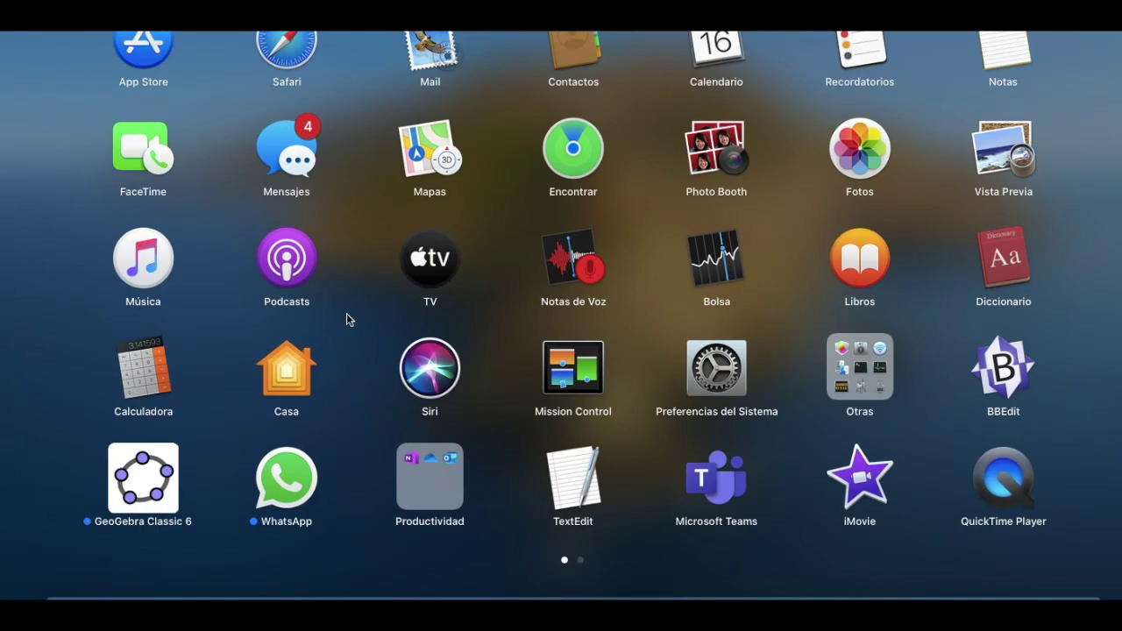
Step: Launch Microsoft Excel from the second Launchpad page
scroll(346, 316, "down", 2)
left_click(282, 37)
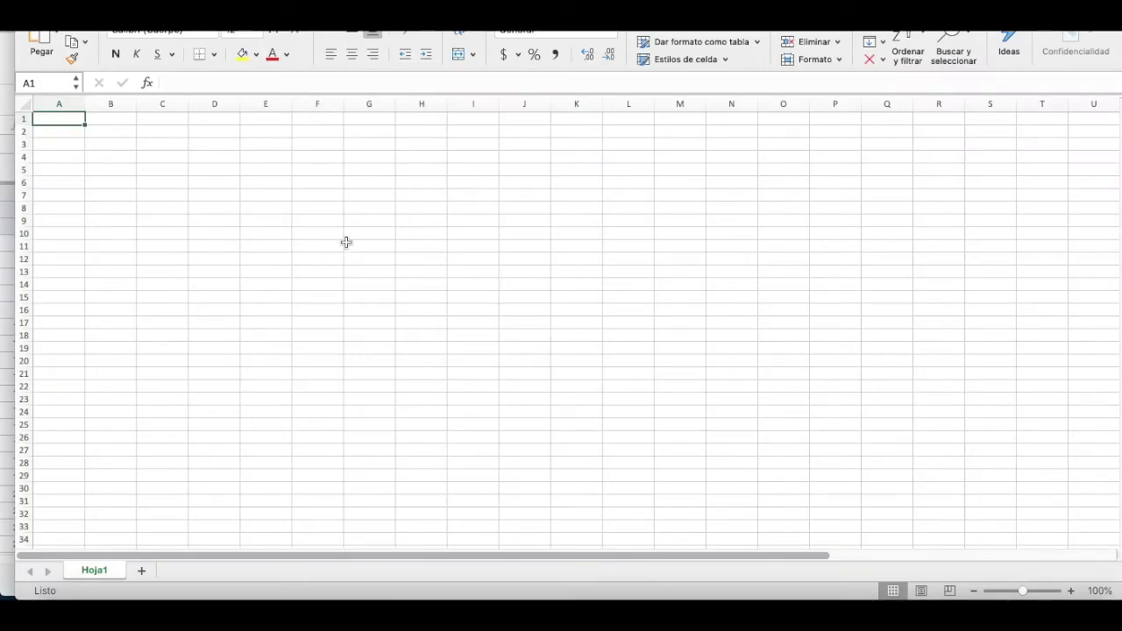
Step: Paste the copied rows into A1, widen column A and insert a blank row above
key("super+v")
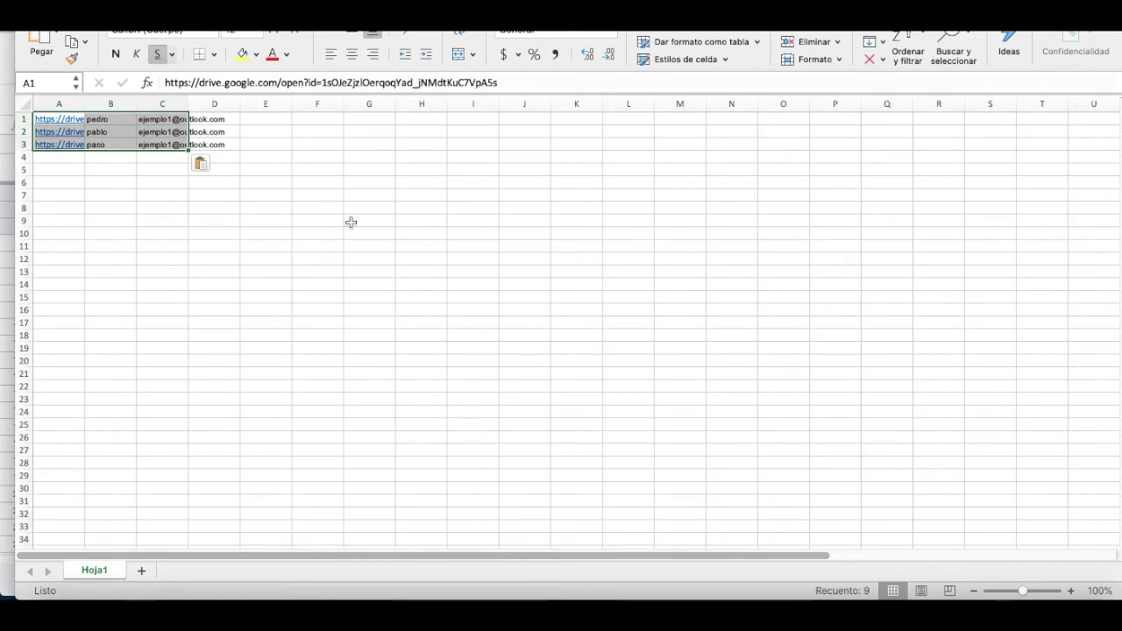
left_click_drag(84, 102, 248, 103)
left_click(27, 118)
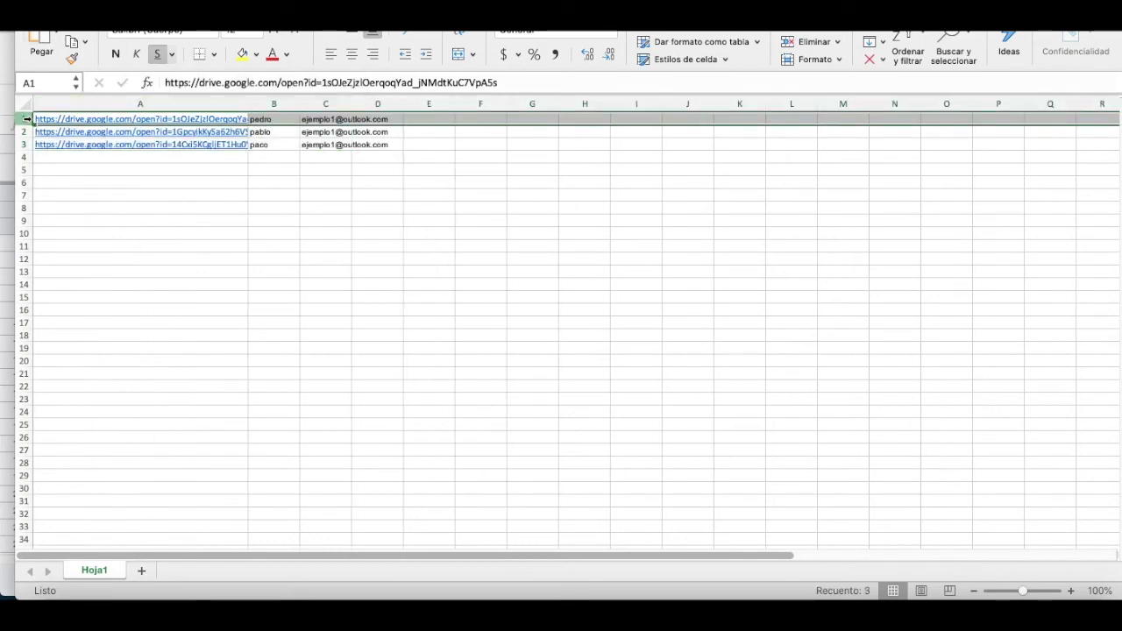
right_click(26, 119)
left_click(66, 196)
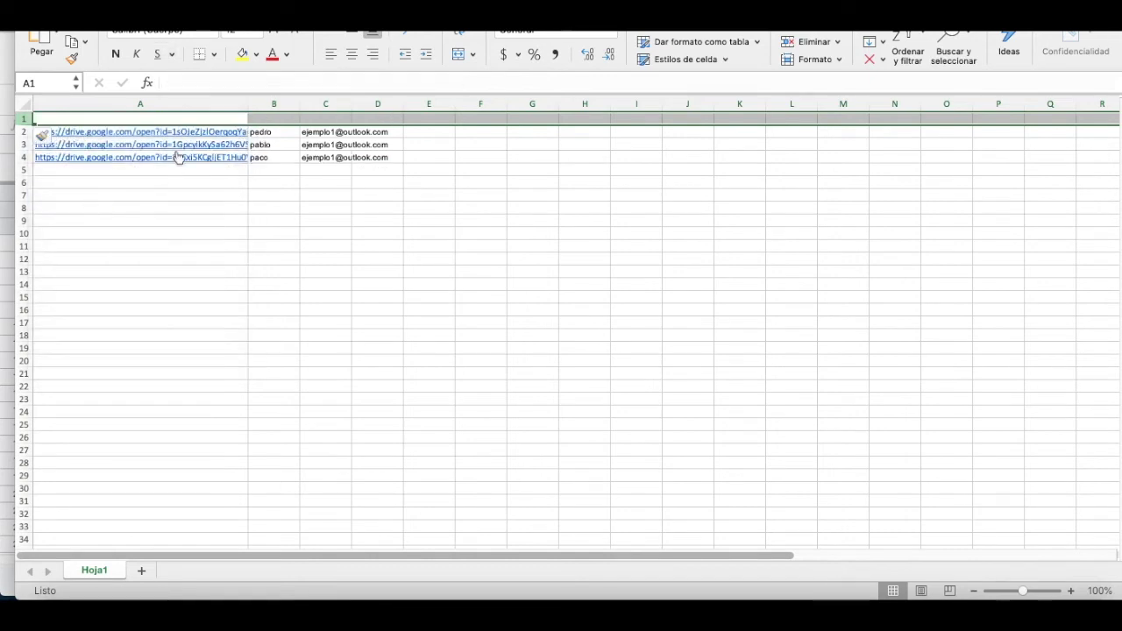
Step: Type headers archivo, nombre, correo in A1:C1 and bring up the save dialog
left_click(112, 119)
type("archivo")
key("BackSpace")
key("BackSpace")
key("BackSpace")
type("ivo")
key("Tab")
type("nombre")
key("Tab")
type("correo")
key("Return")
key("Up")
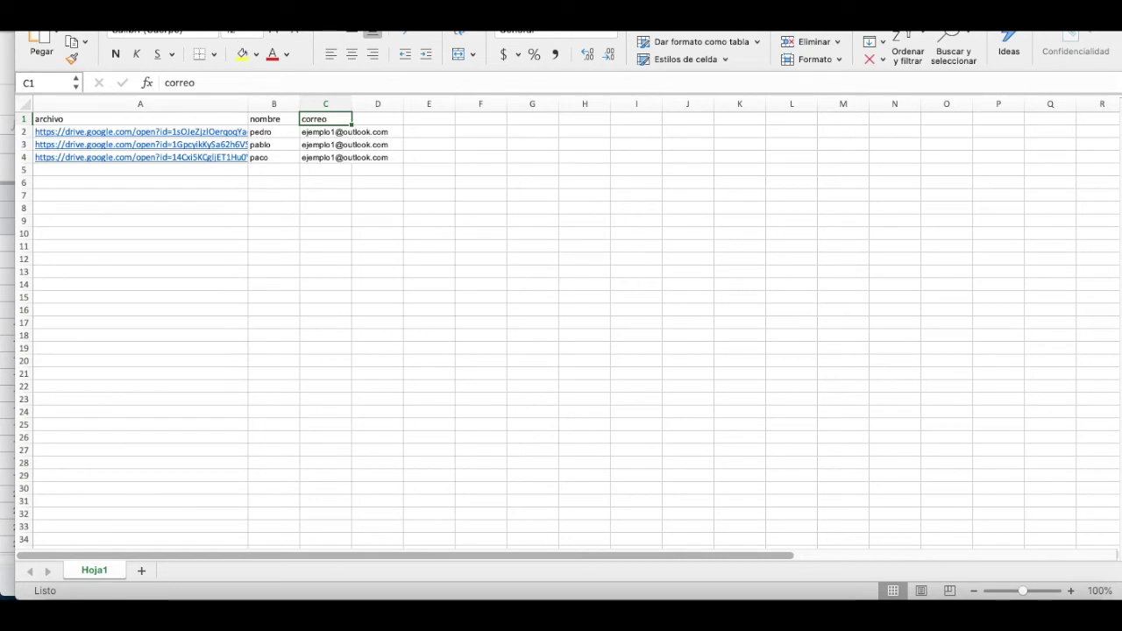
key("super+s")
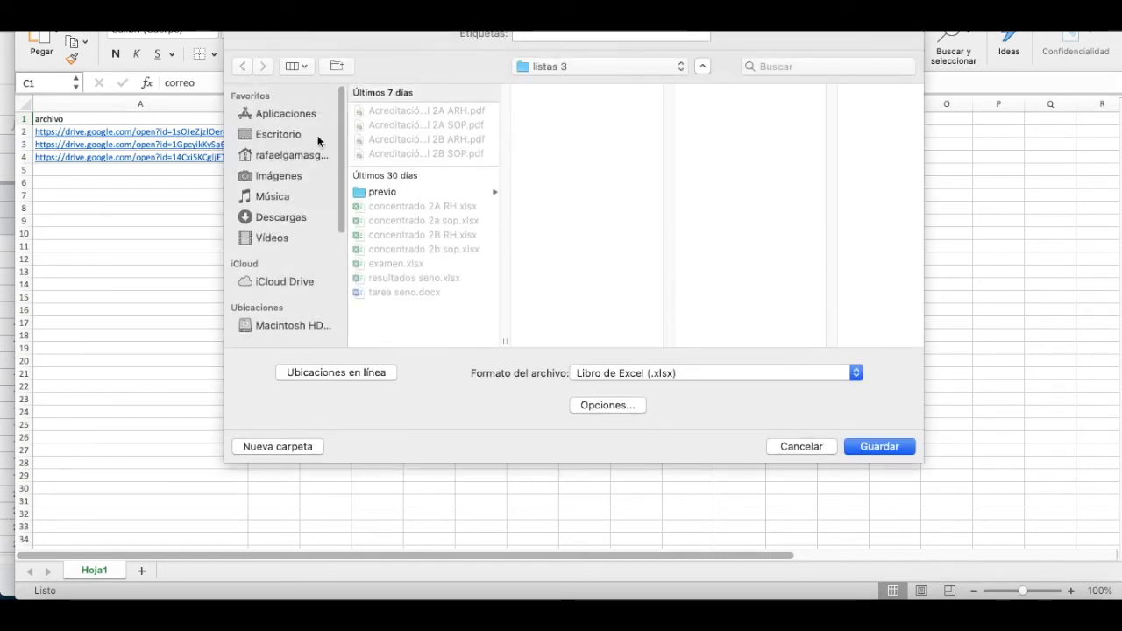
Step: Save the Excel workbook to Escritorio and launch Word's new-document gallery
left_click(290, 136)
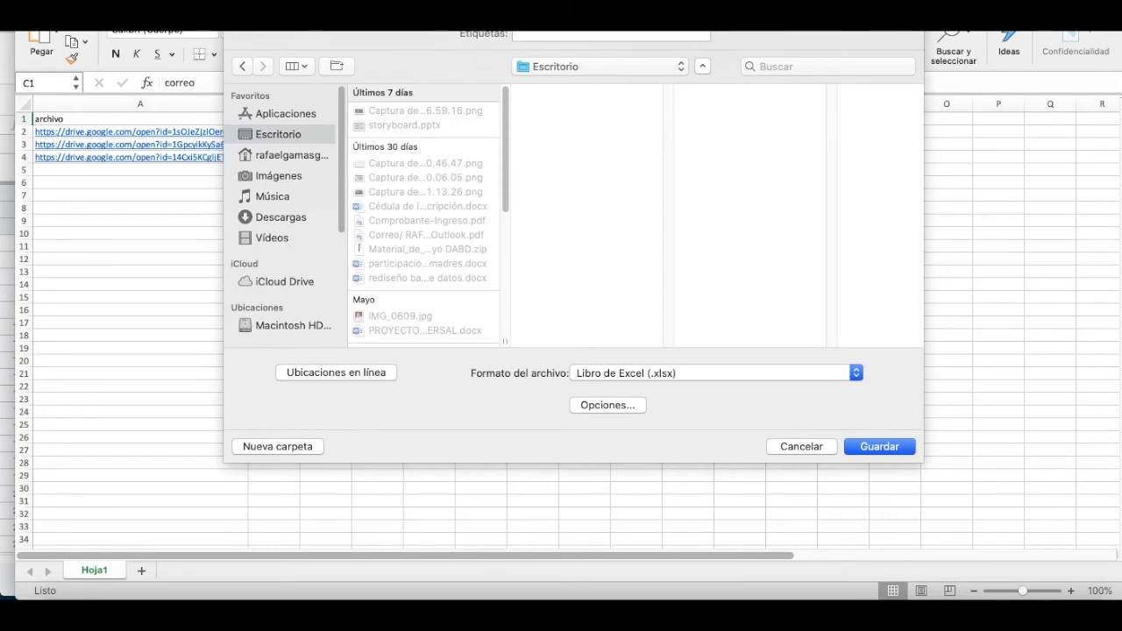
key("Return")
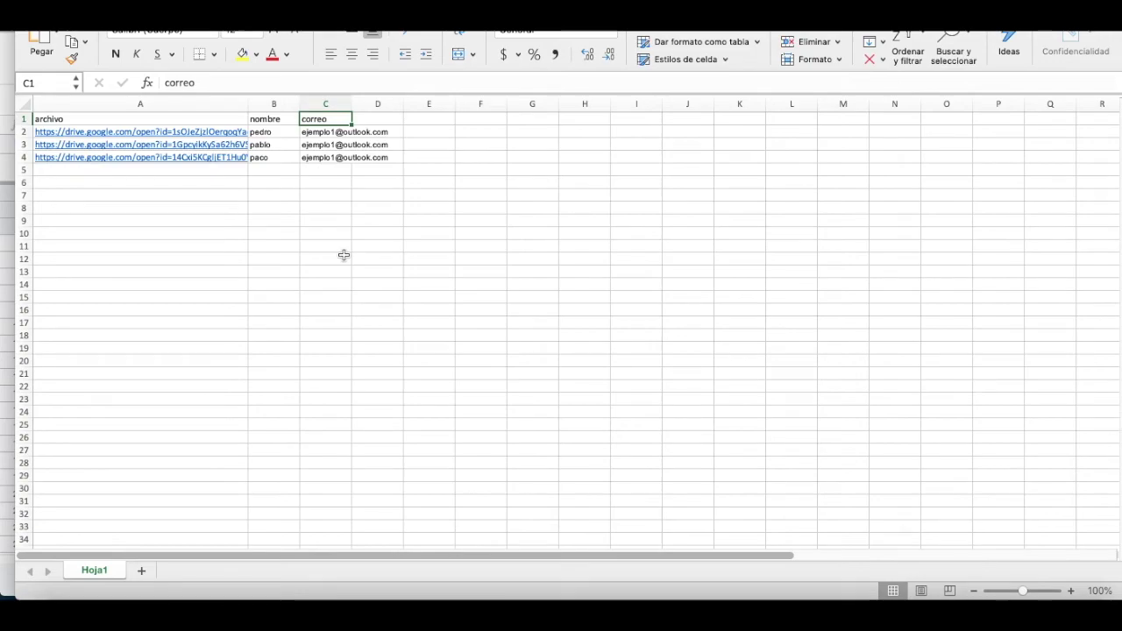
key("F4")
key("F4")
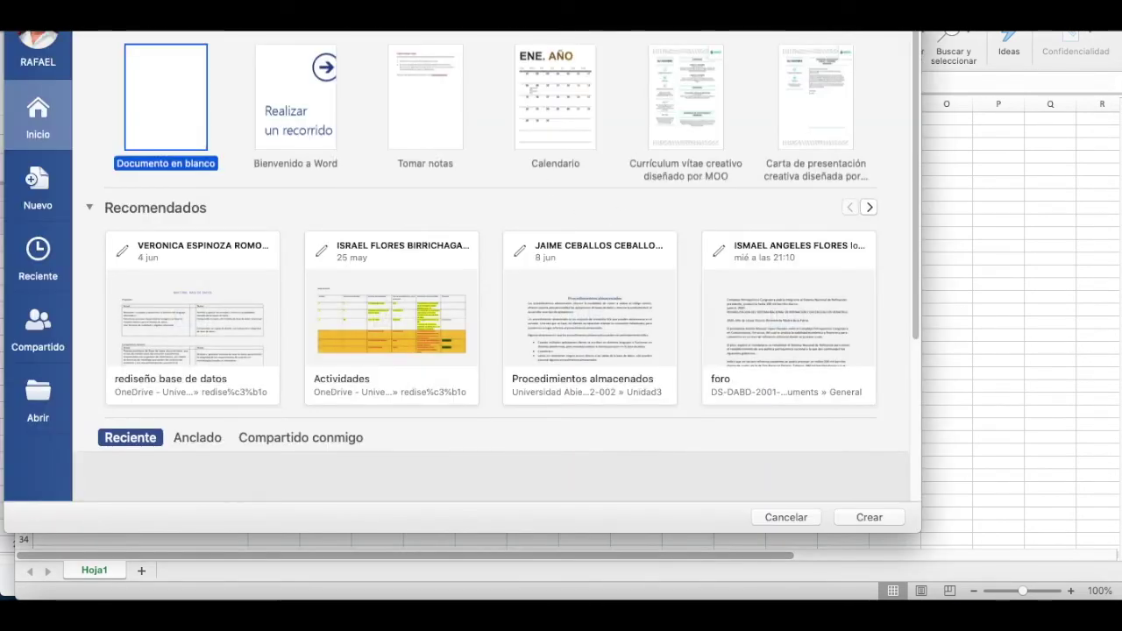
left_click_drag(478, 0, 516, 39)
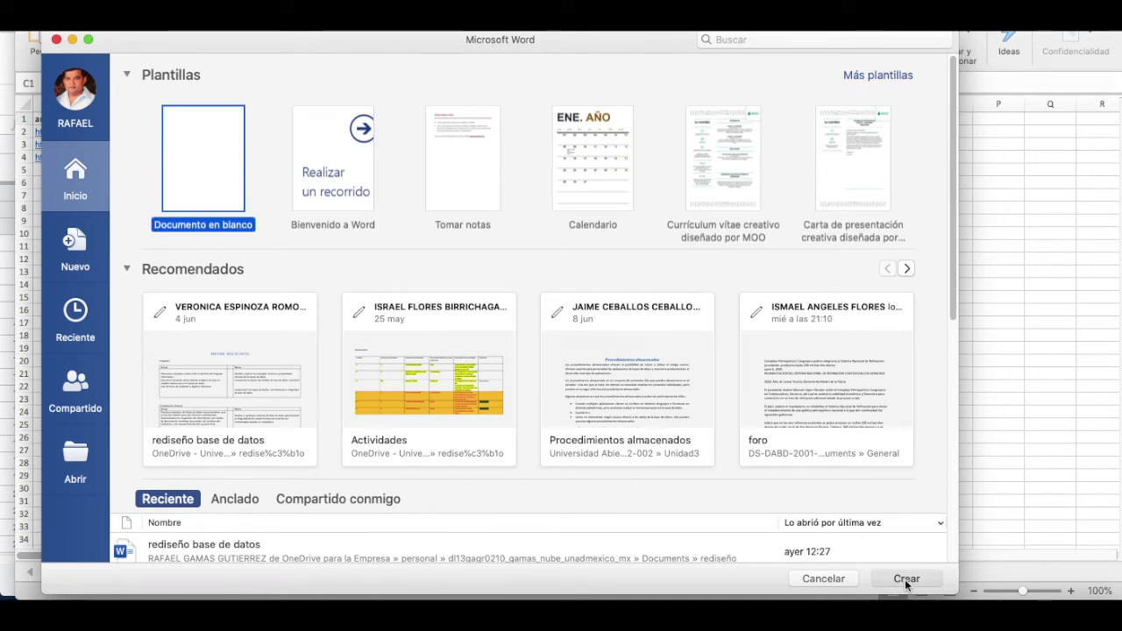
Step: Create a blank Word document and start a Mensajes de correo electrónico mail merge
left_click(905, 580)
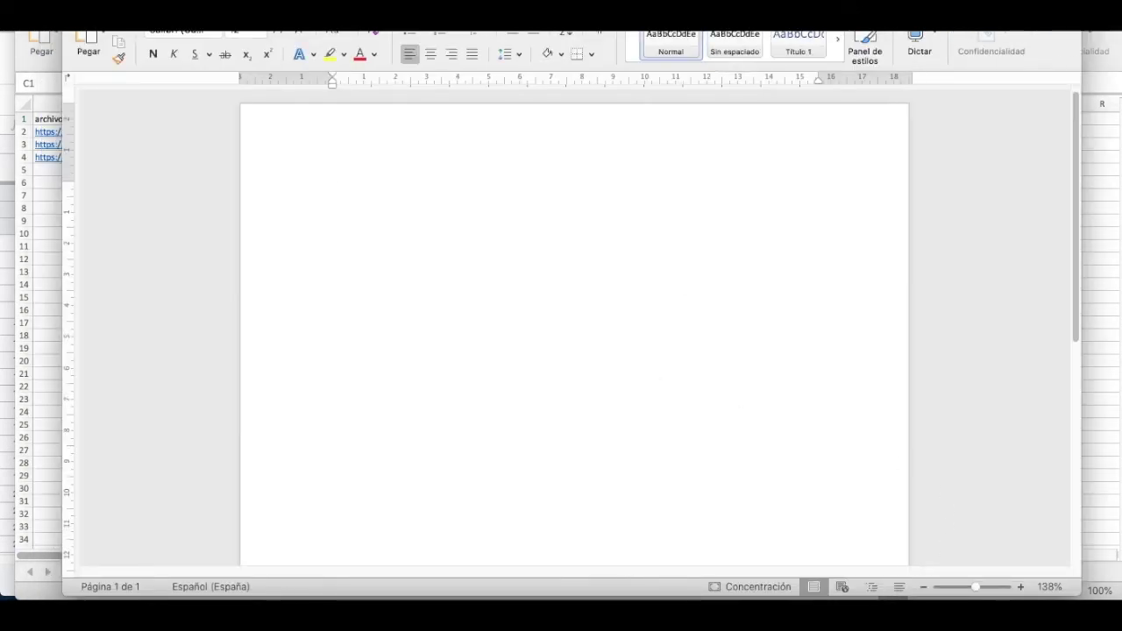
left_click_drag(676, 2, 645, 35)
left_click(433, 60)
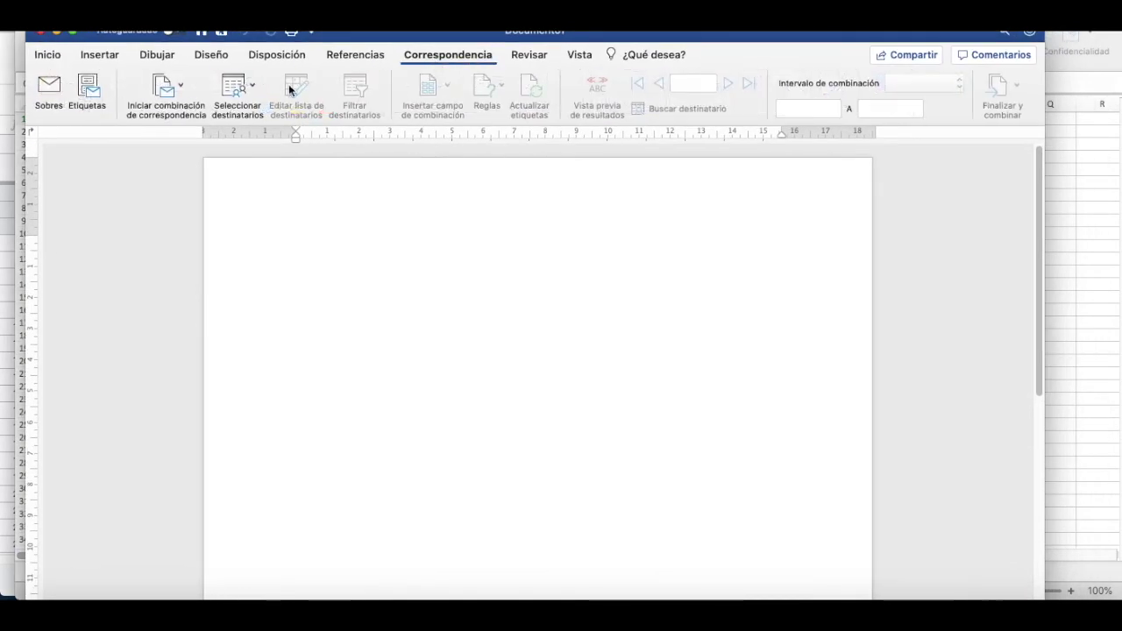
left_click(173, 98)
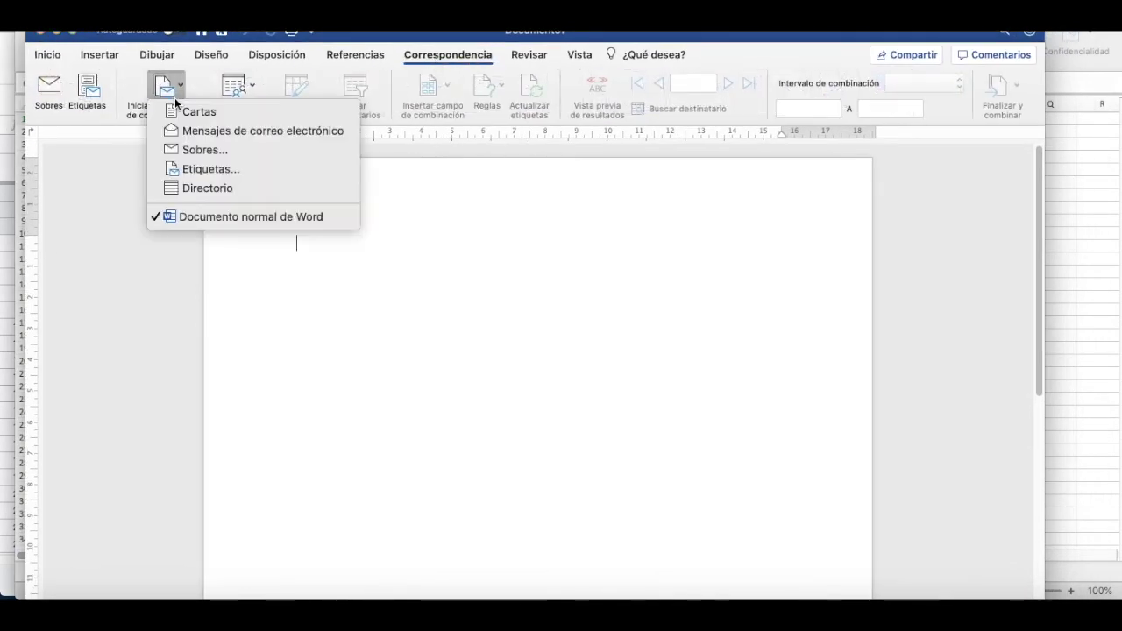
left_click(233, 134)
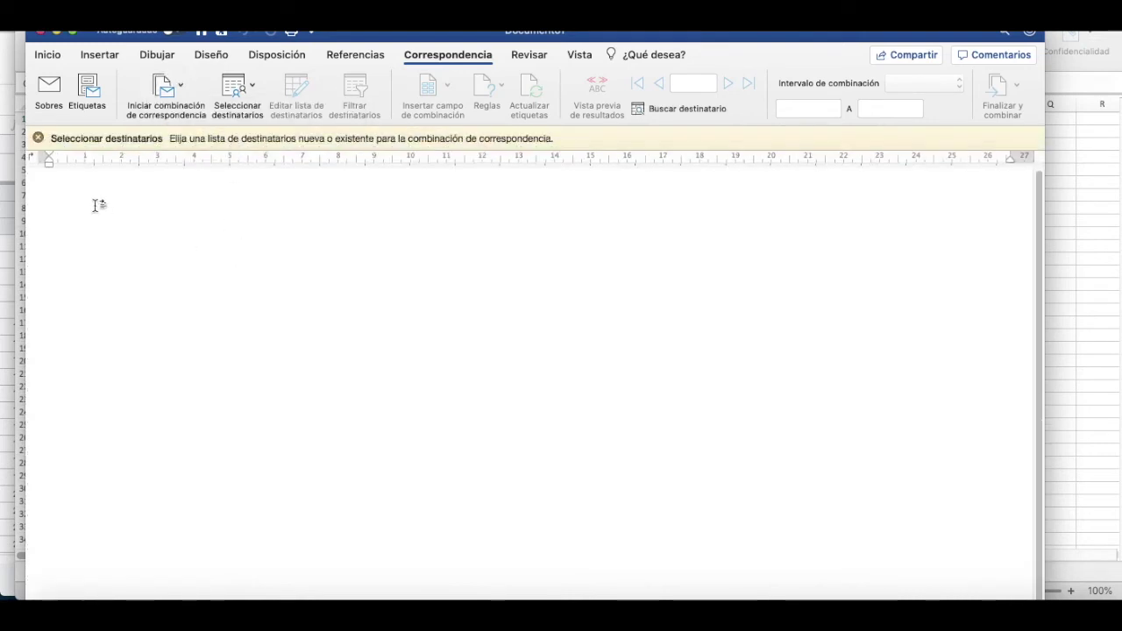
Step: Type 'Buenos días' and 'Te adjunto tu constancia en el siguiente enlace' on separate lines
type("buenos días")
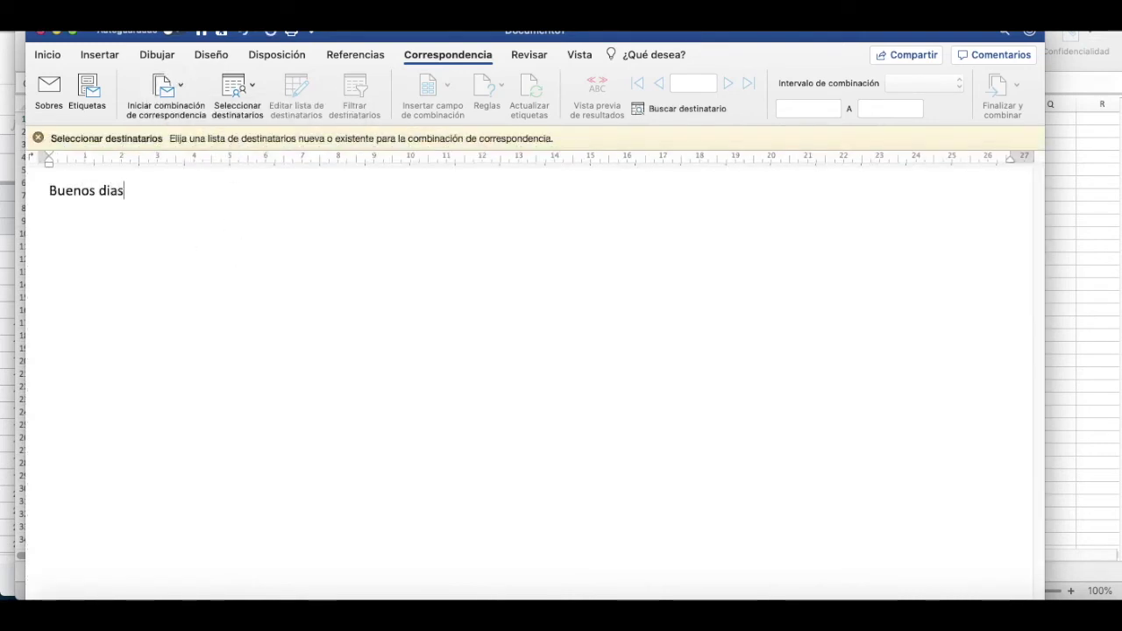
key("Return")
type("te adjutno el ")
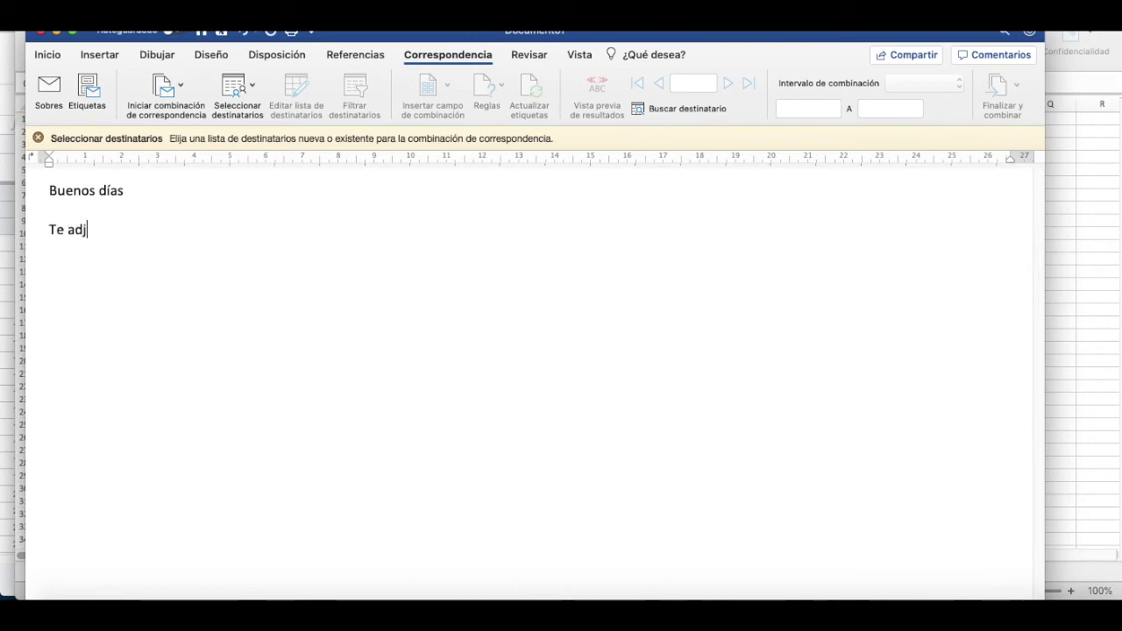
type("archivo")
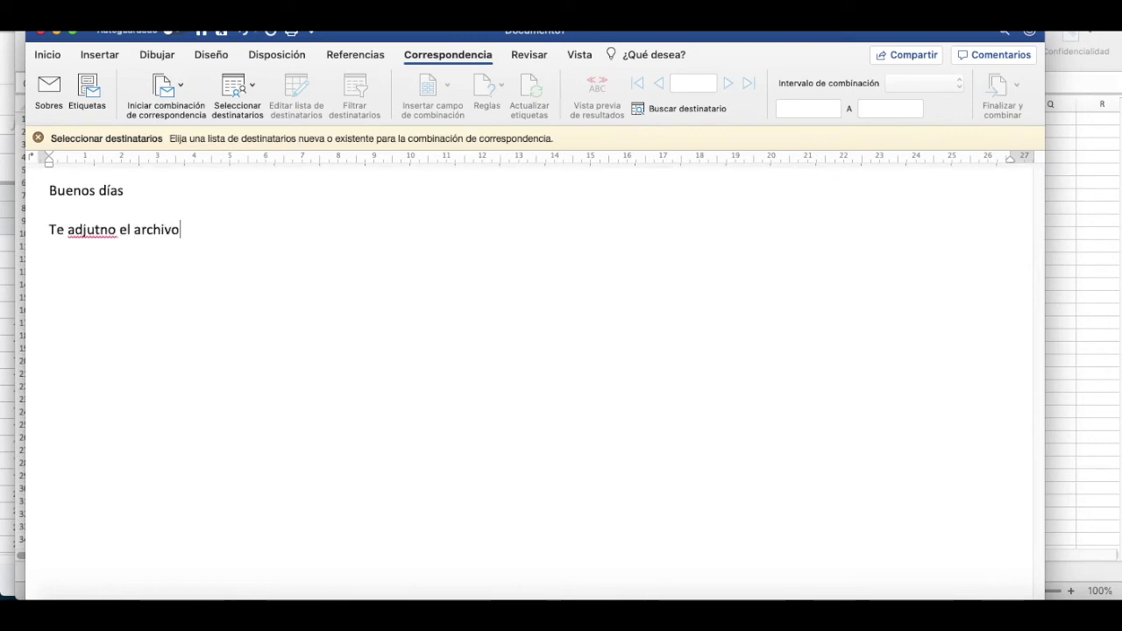
key("BackSpace")
key("BackSpace")
key("BackSpace")
key("BackSpace")
key("BackSpace")
key("BackSpace")
key("BackSpace")
key("BackSpace")
key("BackSpace")
key("BackSpace")
key("BackSpace")
key("BackSpace")
key("BackSpace")
key("BackSpace")
key("BackSpace")
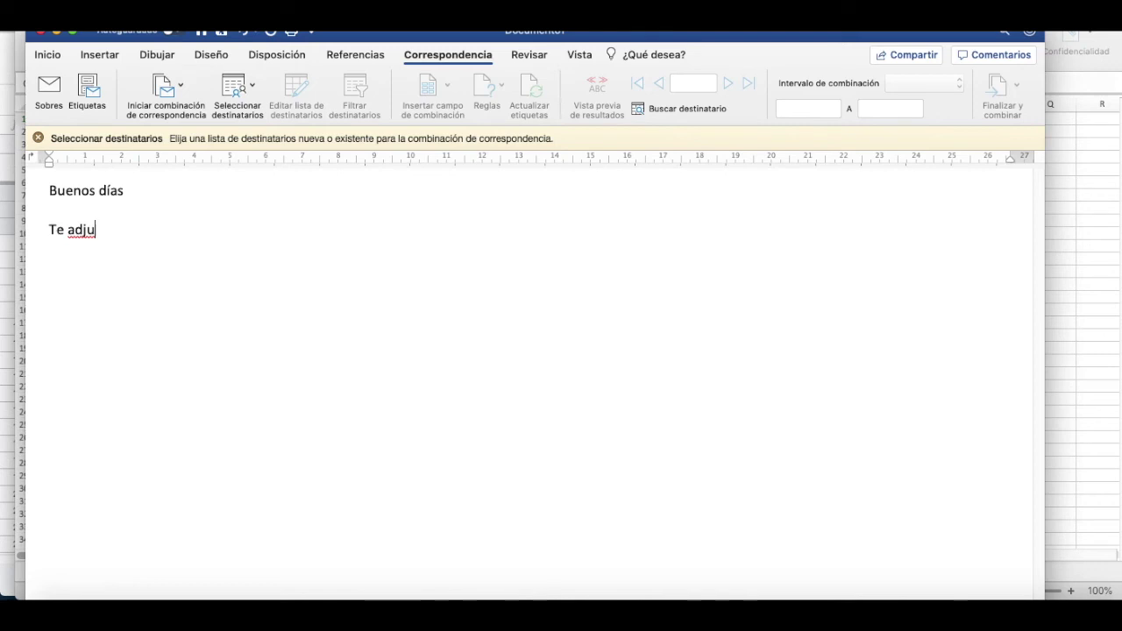
type("unto tu constancia en el sigueinte enlace")
key("Return")
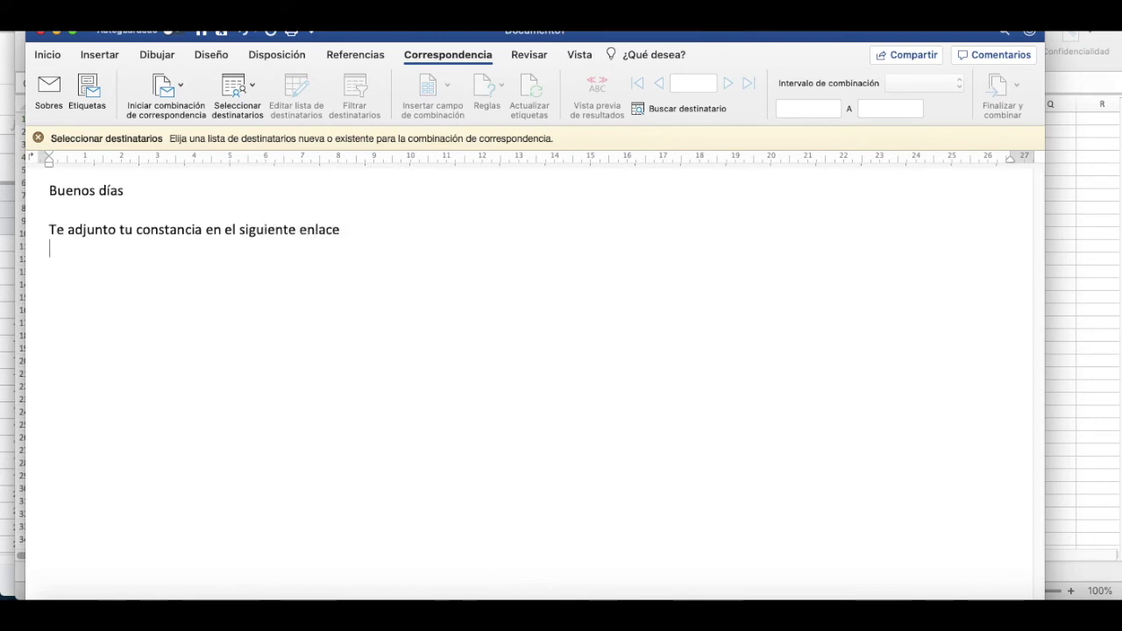
left_click(254, 77)
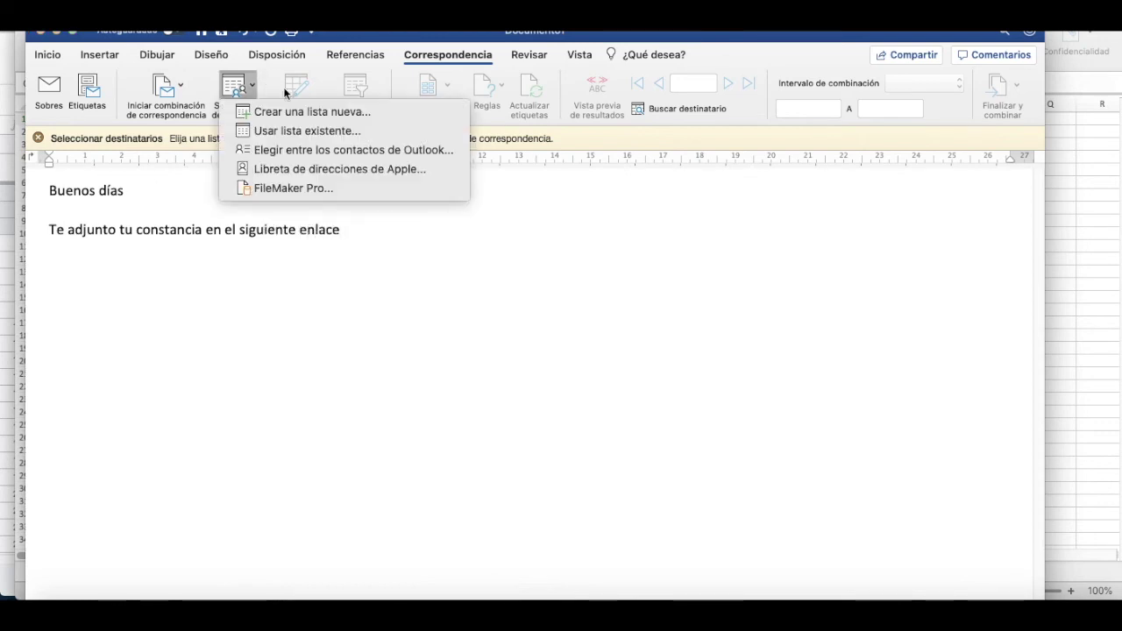
Step: Use Hoja1 of the Desktop's correos.xlsx as the existing recipient list, accepting the converter prompt
left_click(258, 134)
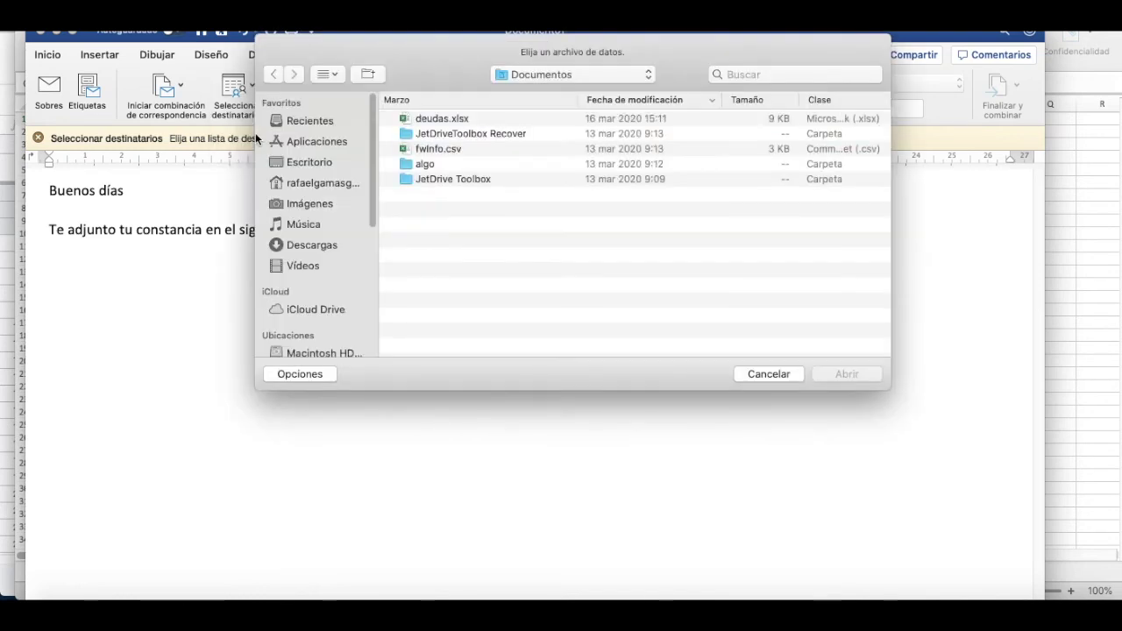
left_click(316, 161)
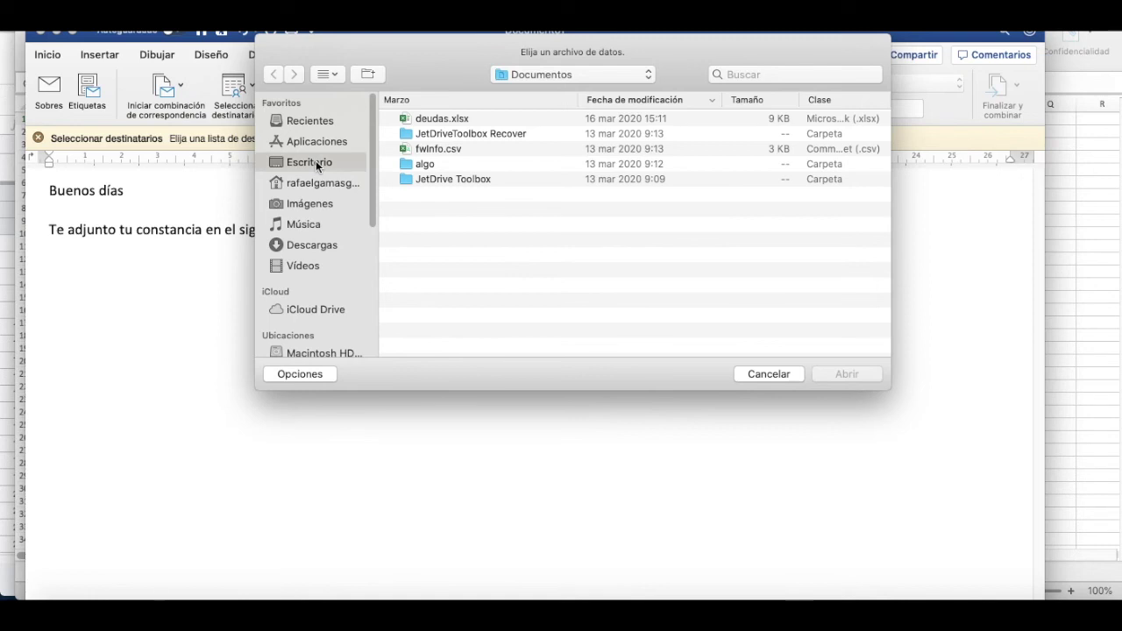
left_click(470, 122)
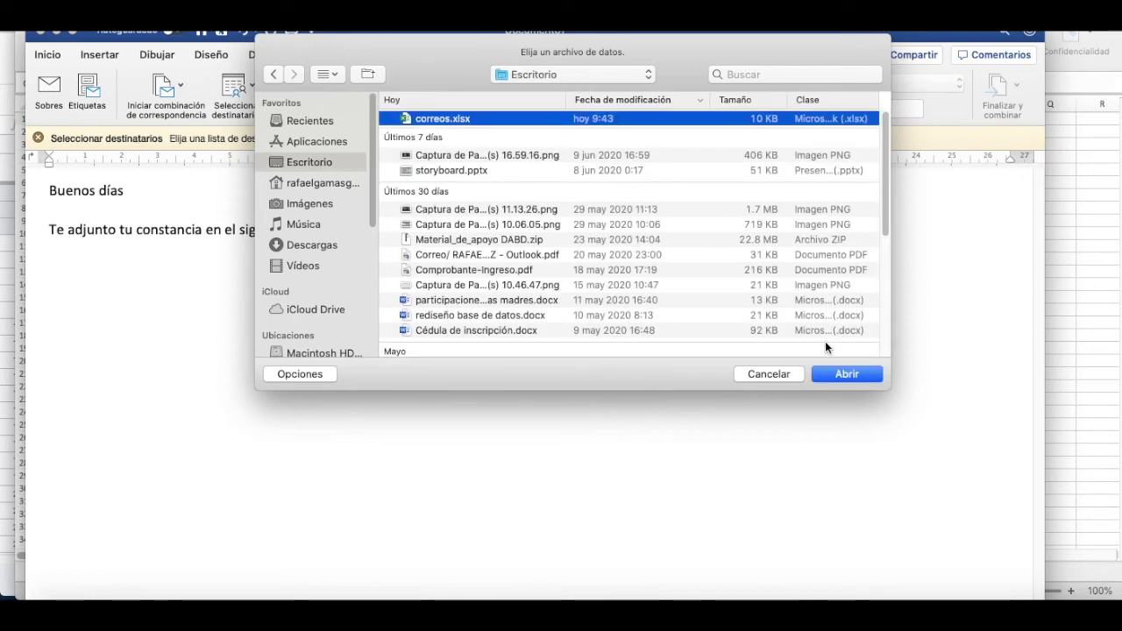
left_click(828, 375)
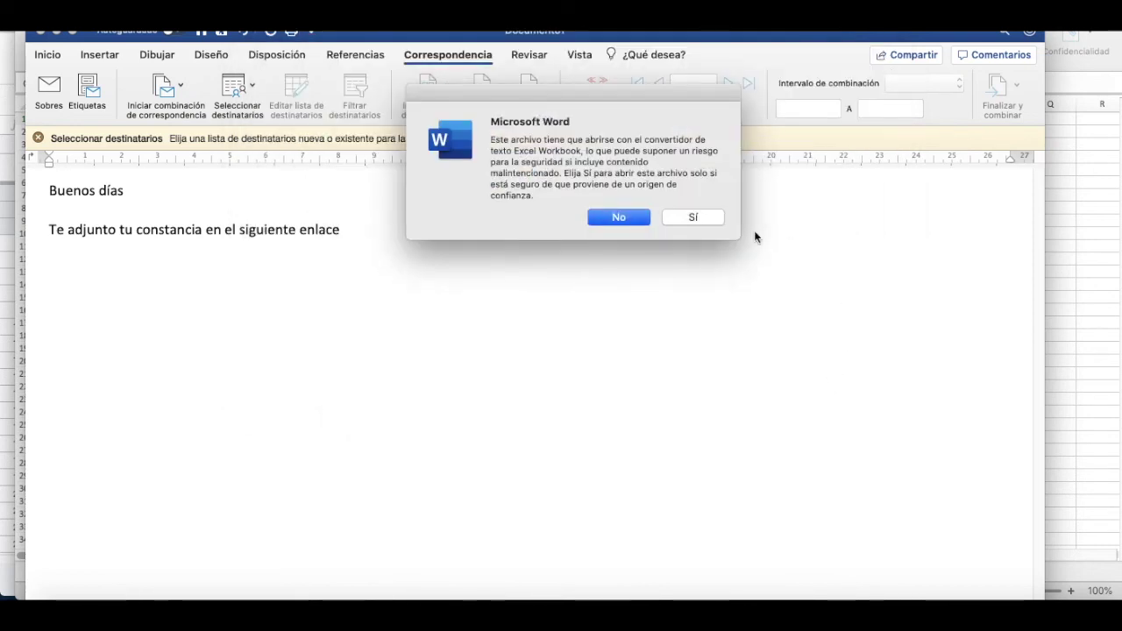
left_click(683, 216)
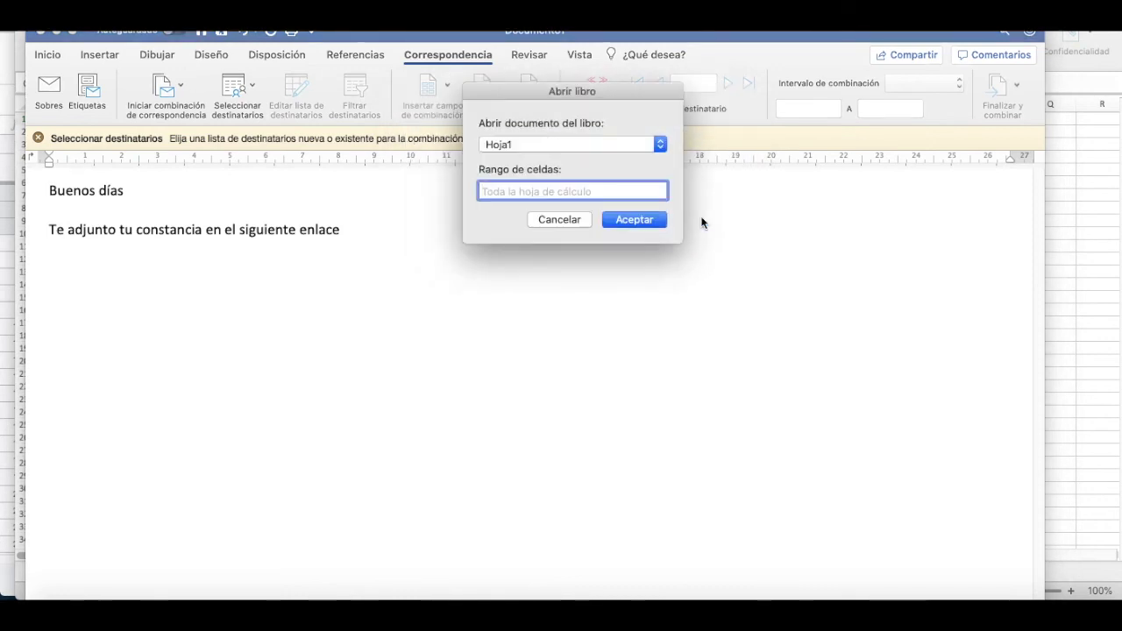
left_click(641, 225)
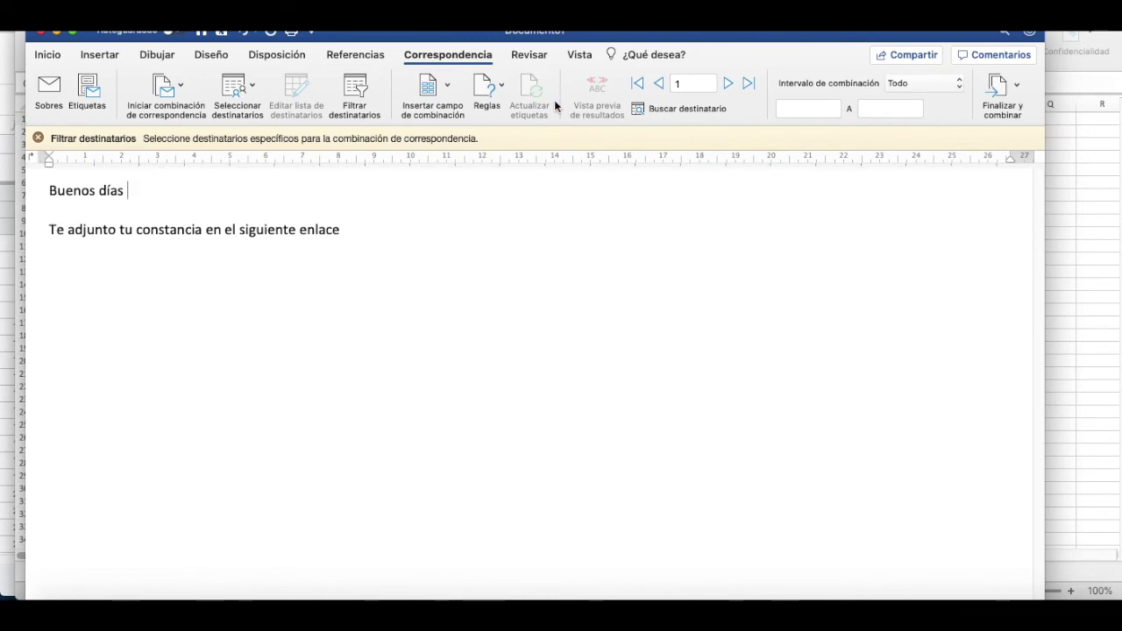
Step: Insert the «nombre» field after 'Buenos días' and the «archivo» field on line 3
left_click(447, 85)
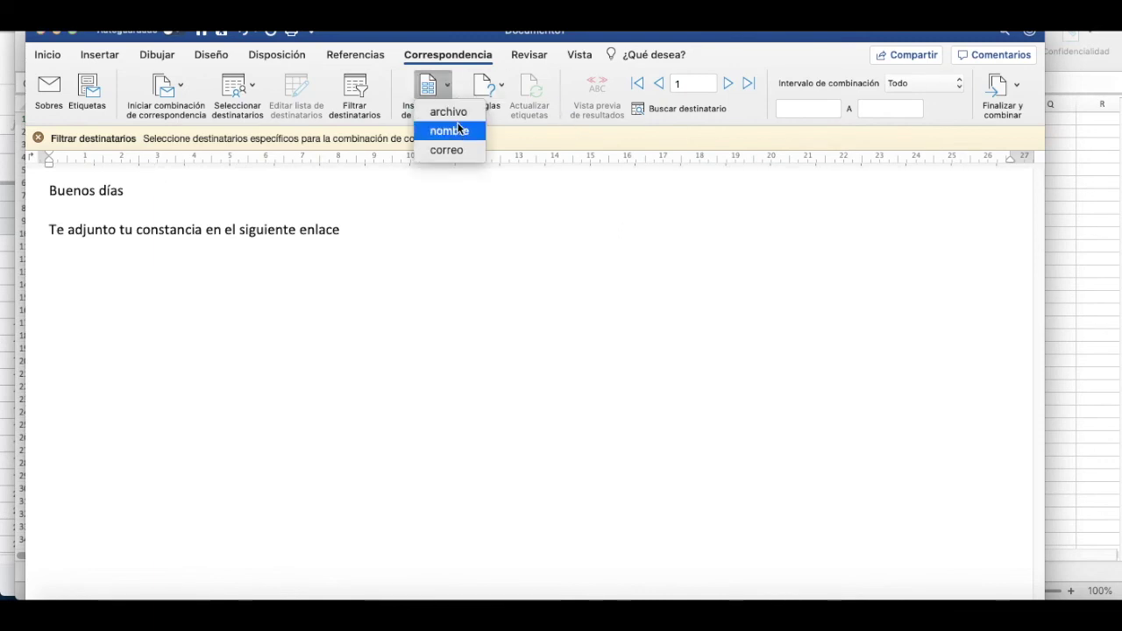
left_click(458, 130)
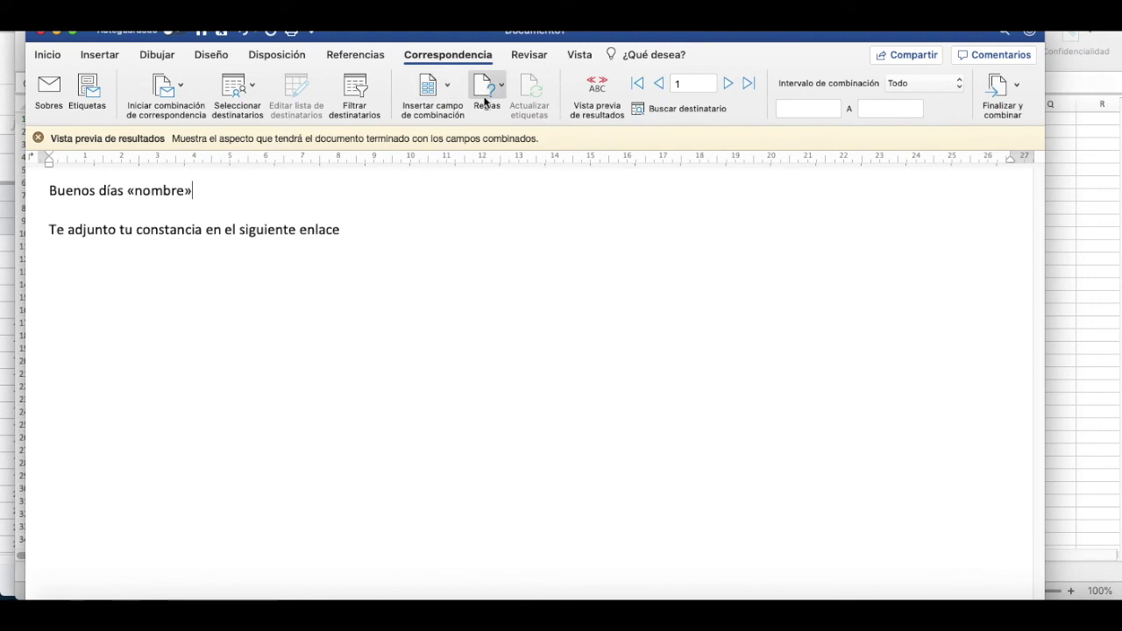
left_click(370, 229)
left_click(445, 87)
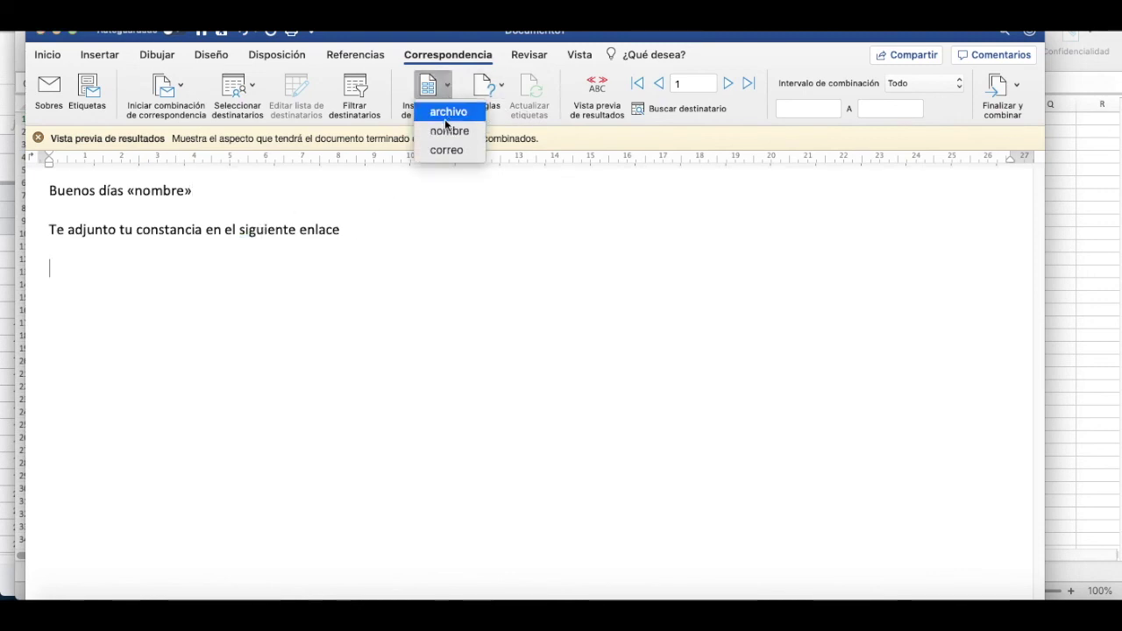
left_click(447, 112)
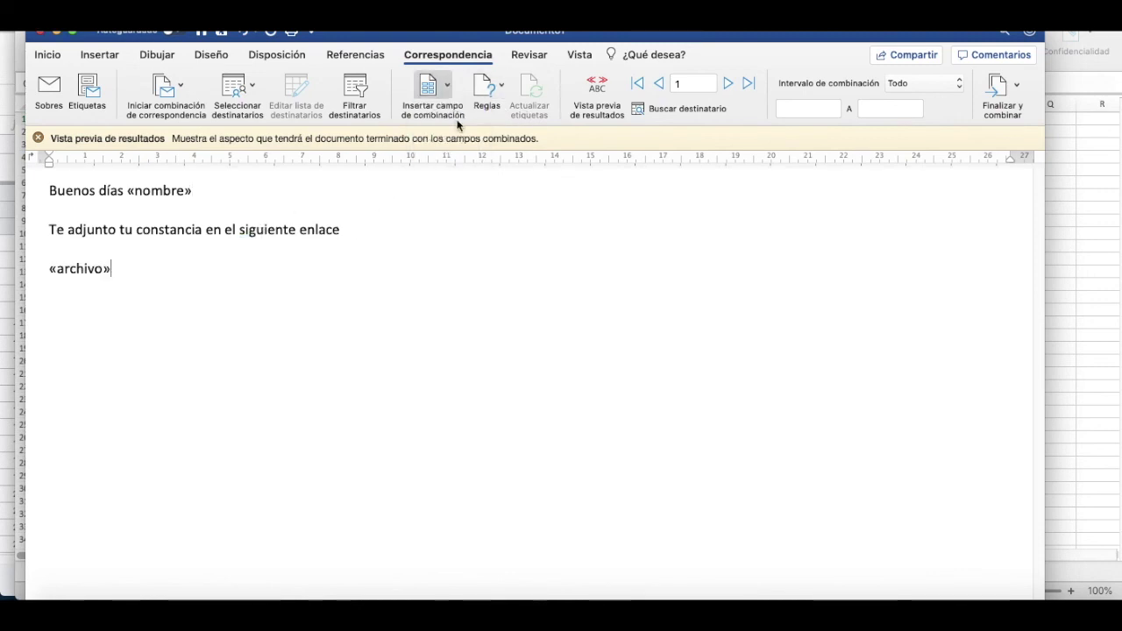
Step: Preview the merged results and step forward to record 3
left_click(594, 94)
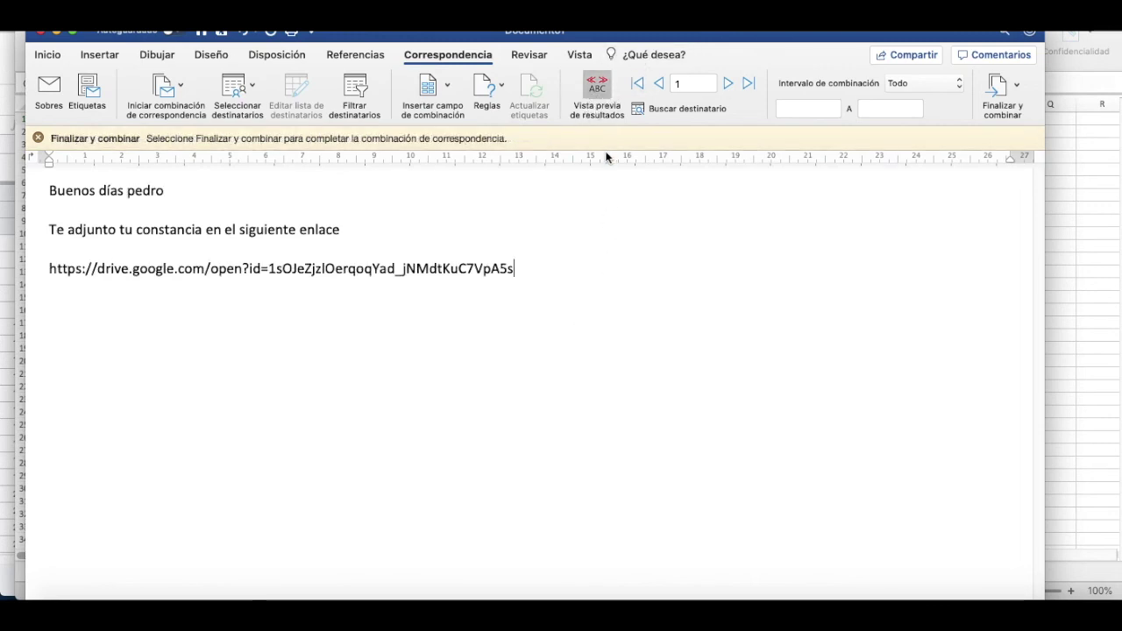
left_click(728, 85)
left_click(729, 85)
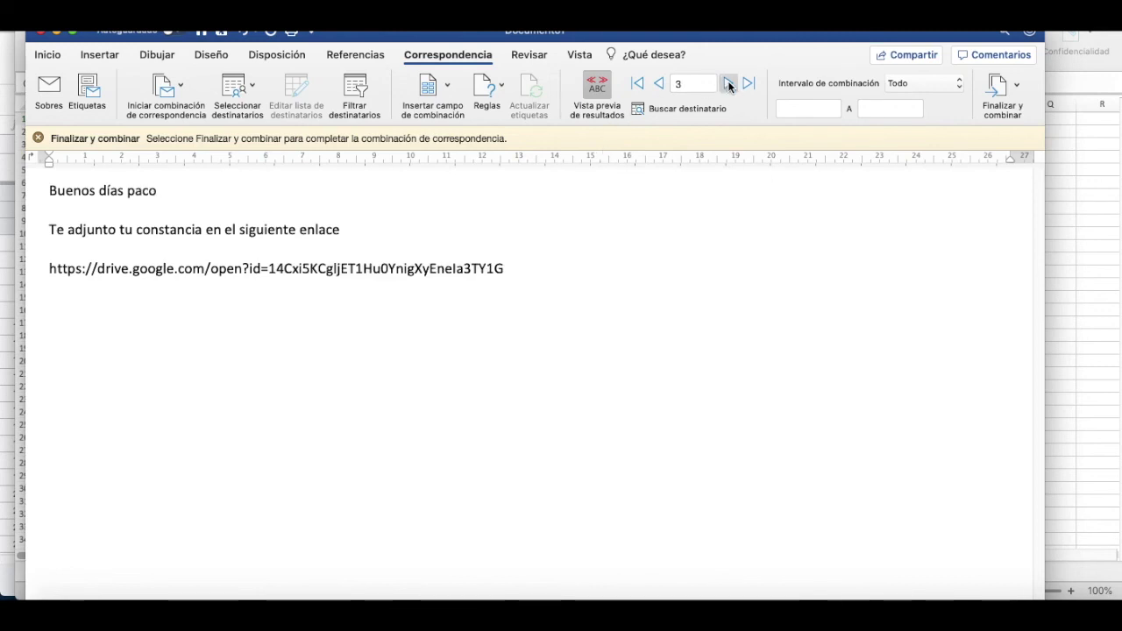
Step: Merge to email with Para set to correo, subject 'envio de constancia', sent as Mensaje HTML
left_click(1004, 90)
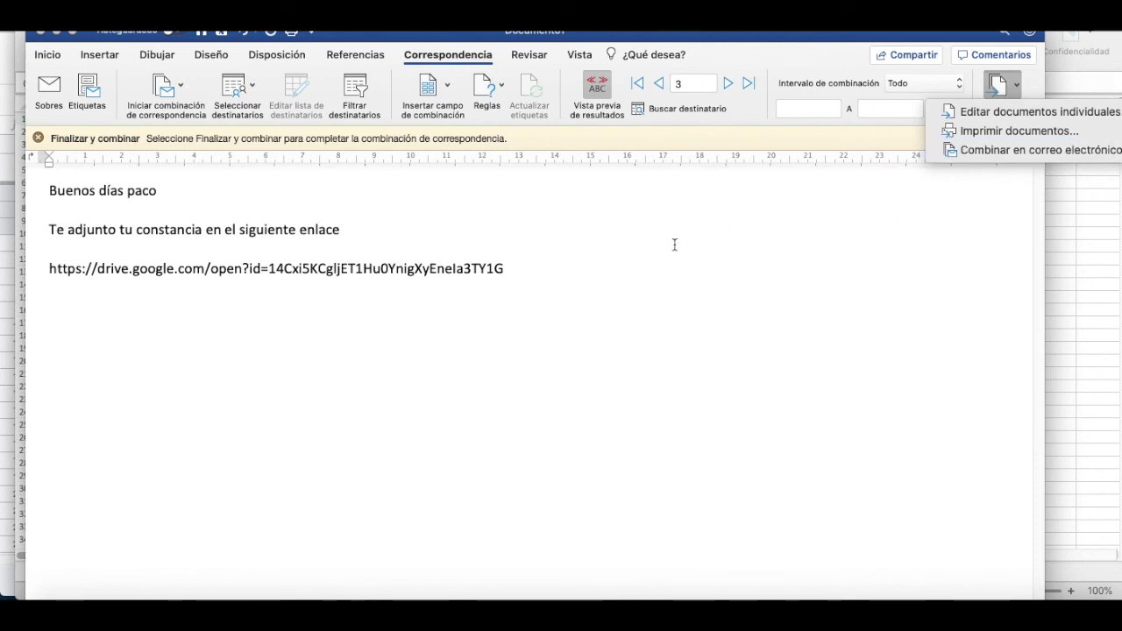
left_click(1007, 151)
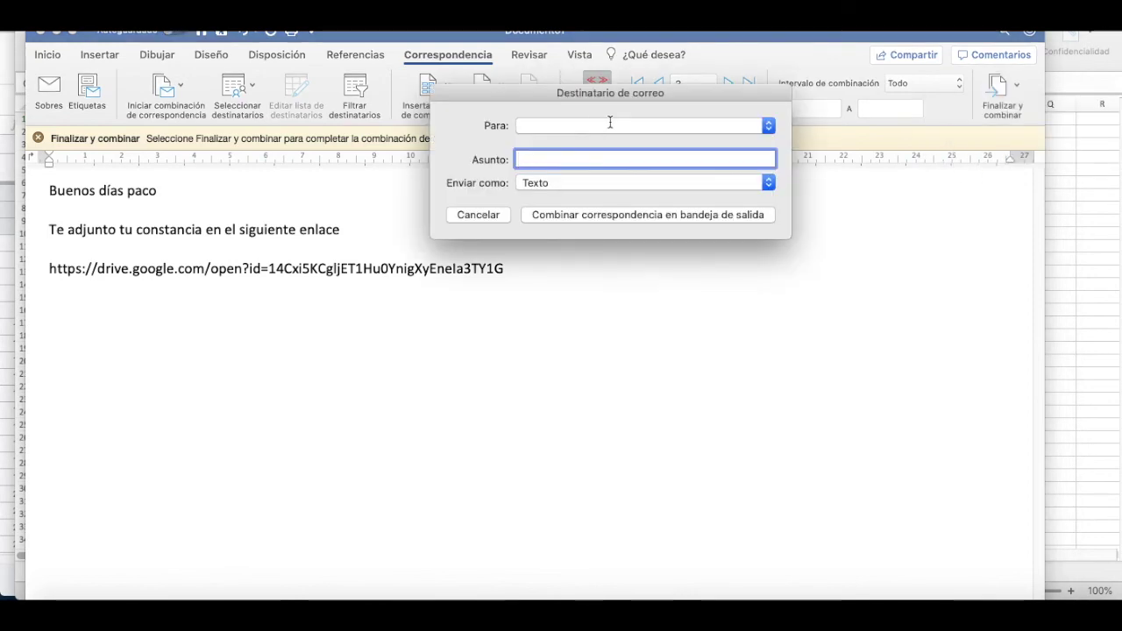
left_click(583, 125)
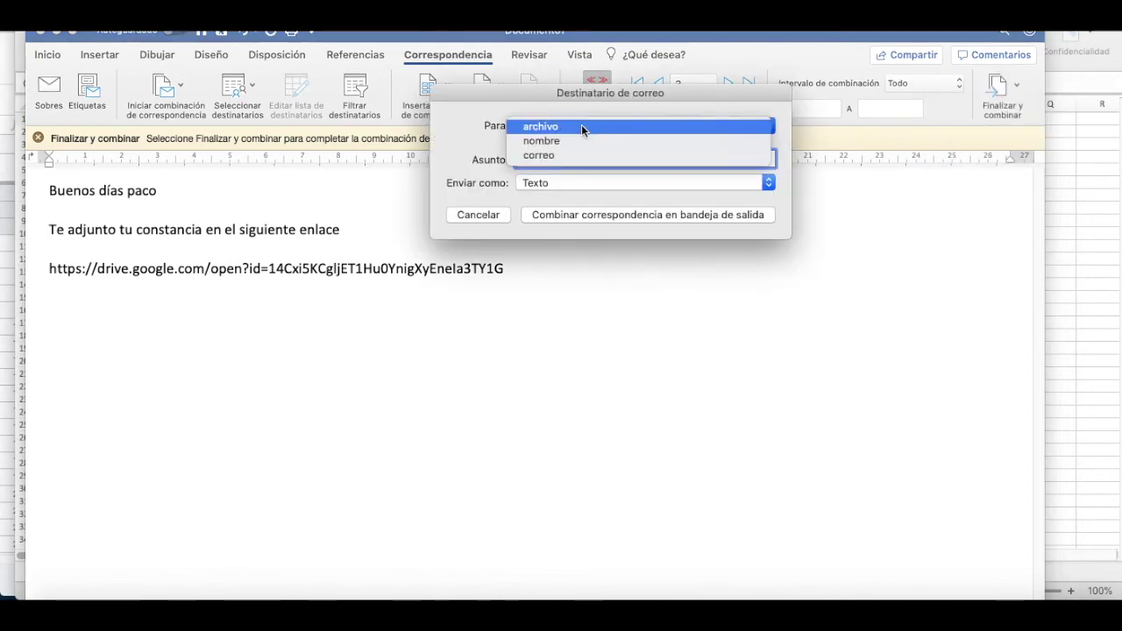
left_click(539, 156)
type("envio de ocnst")
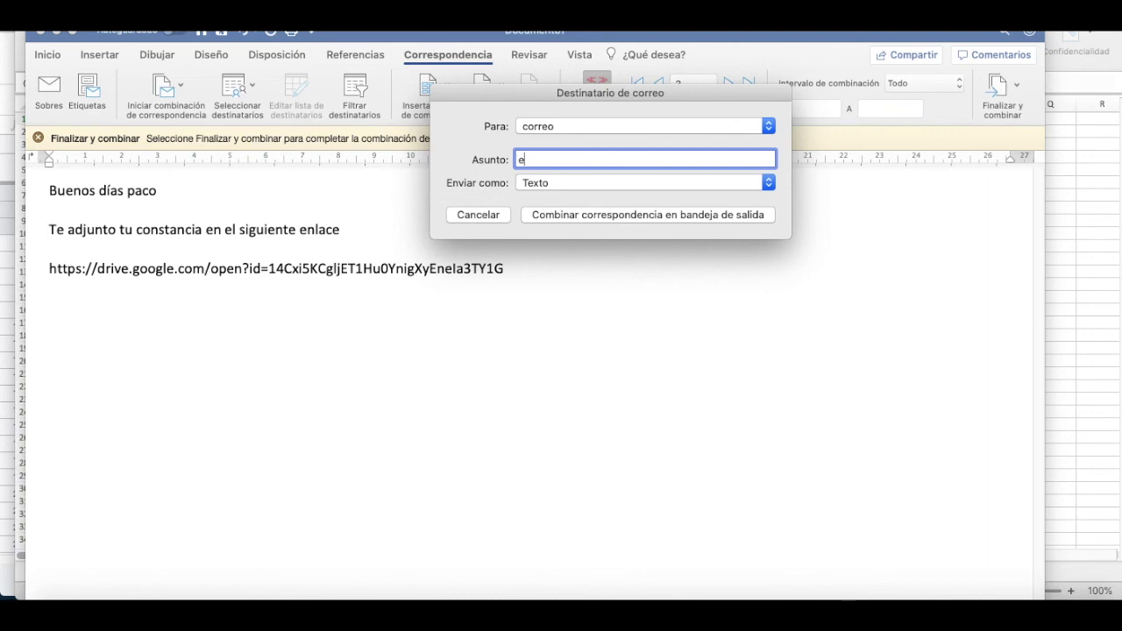
key("BackSpace")
key("BackSpace")
type("constancia")
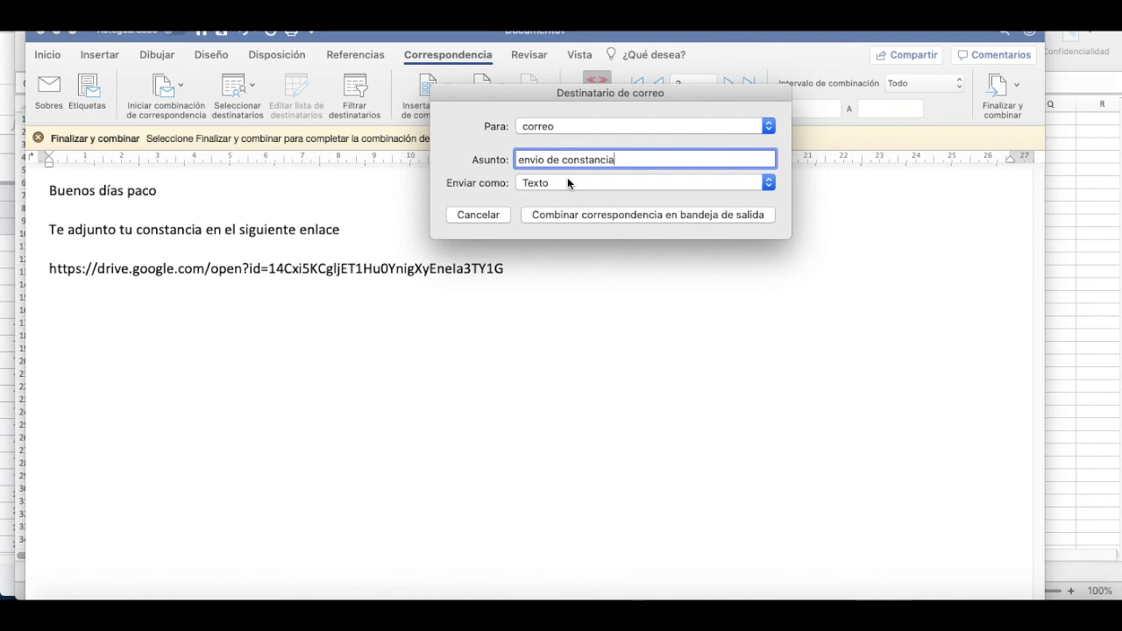
left_click(568, 182)
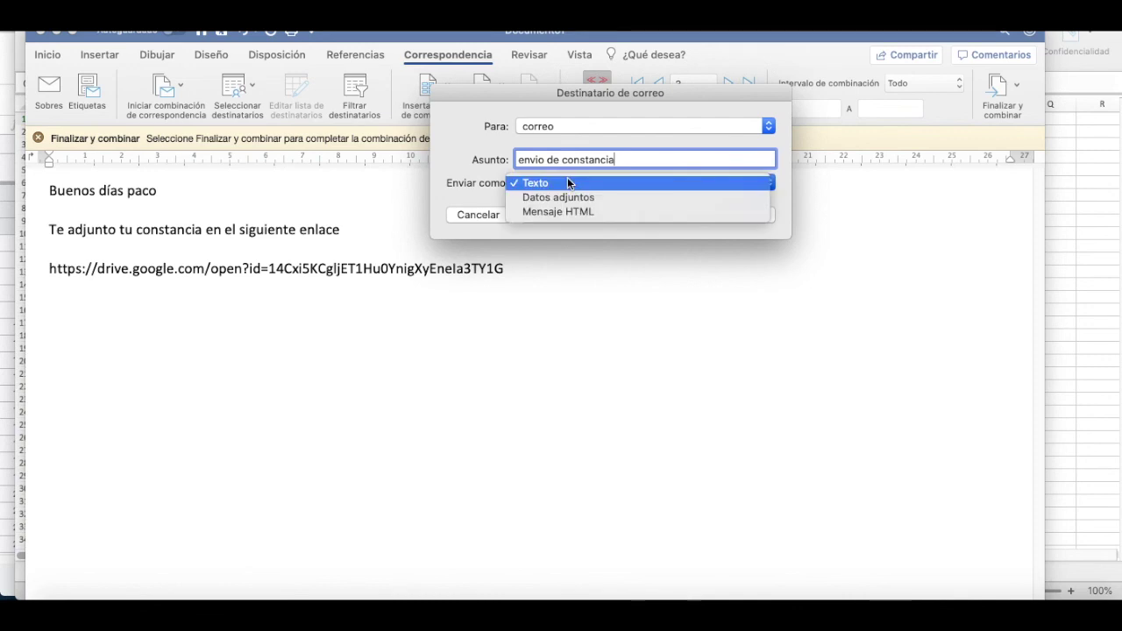
left_click(559, 212)
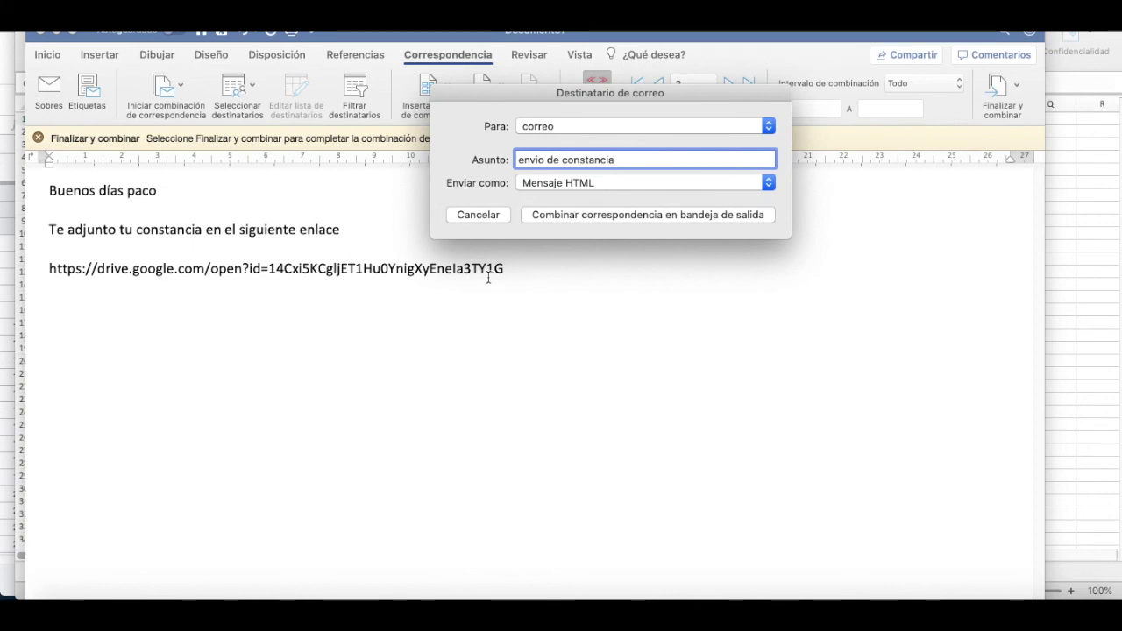
left_click(1117, 217)
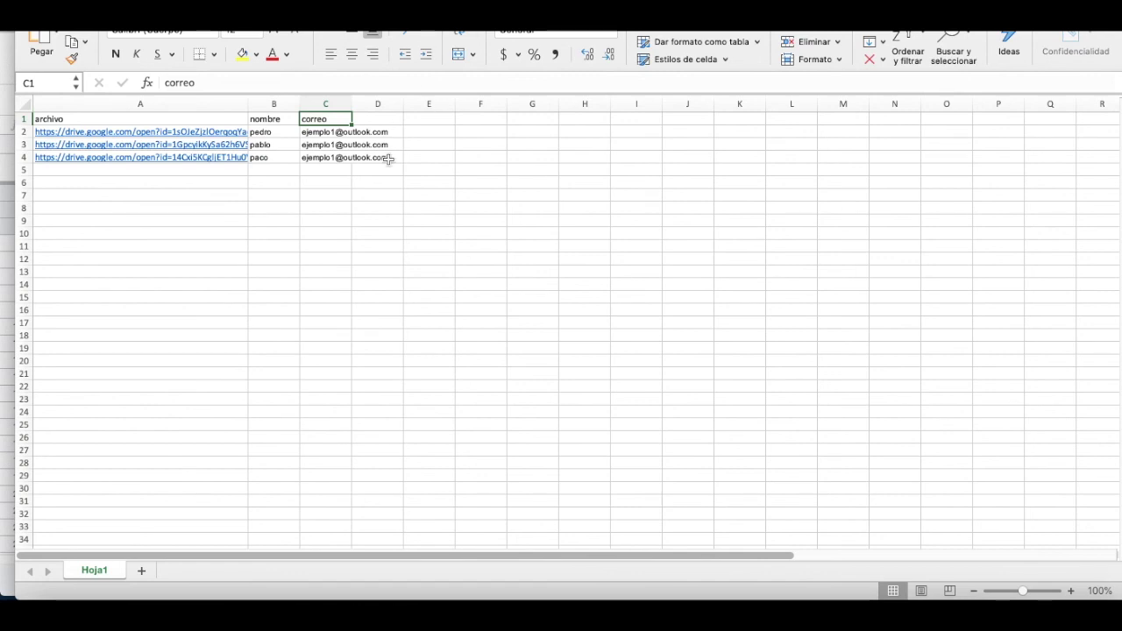
left_click(880, 379)
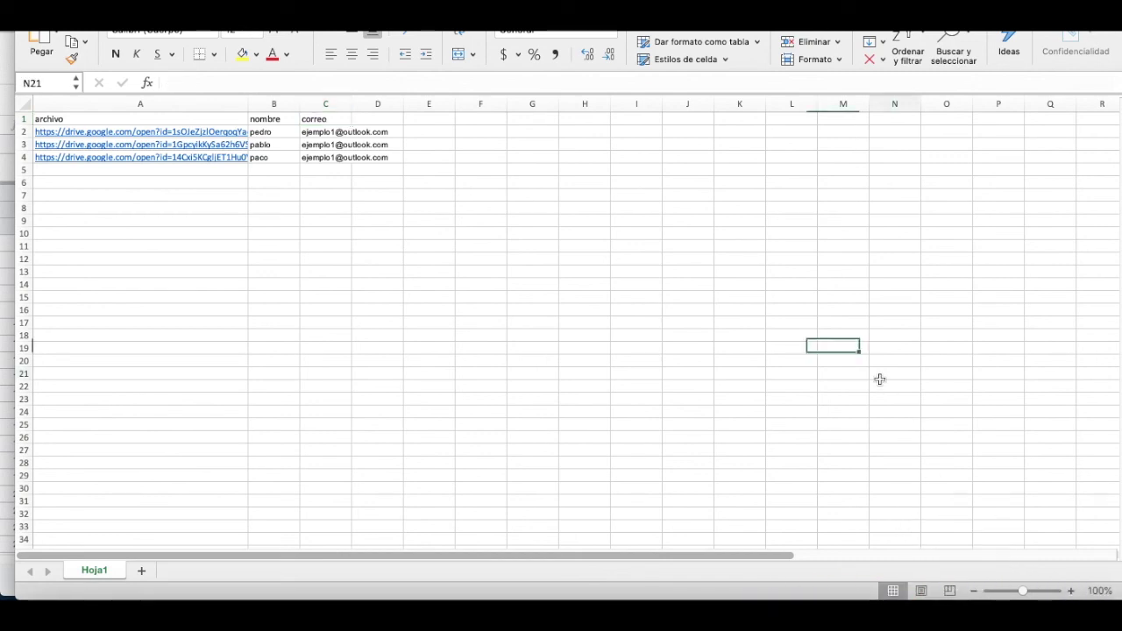